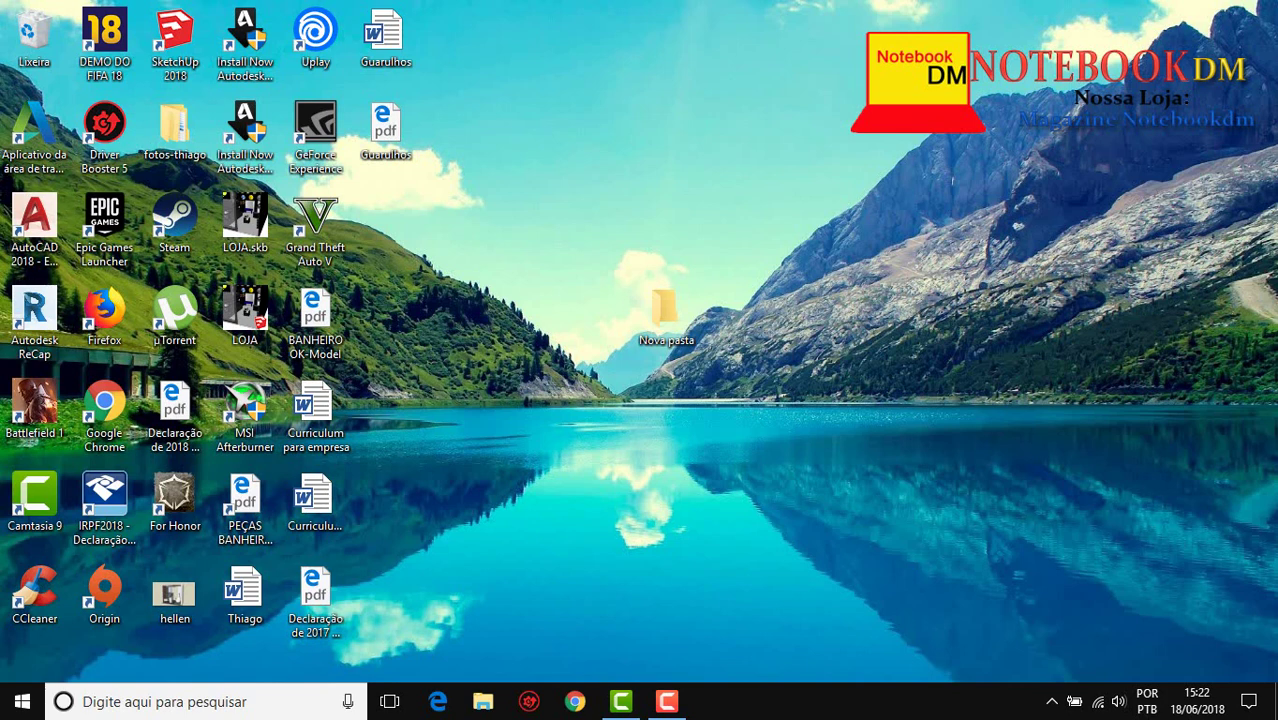
Open the Nova pasta folder on the desktop to check its contents, and close it again
double_click(665, 312)
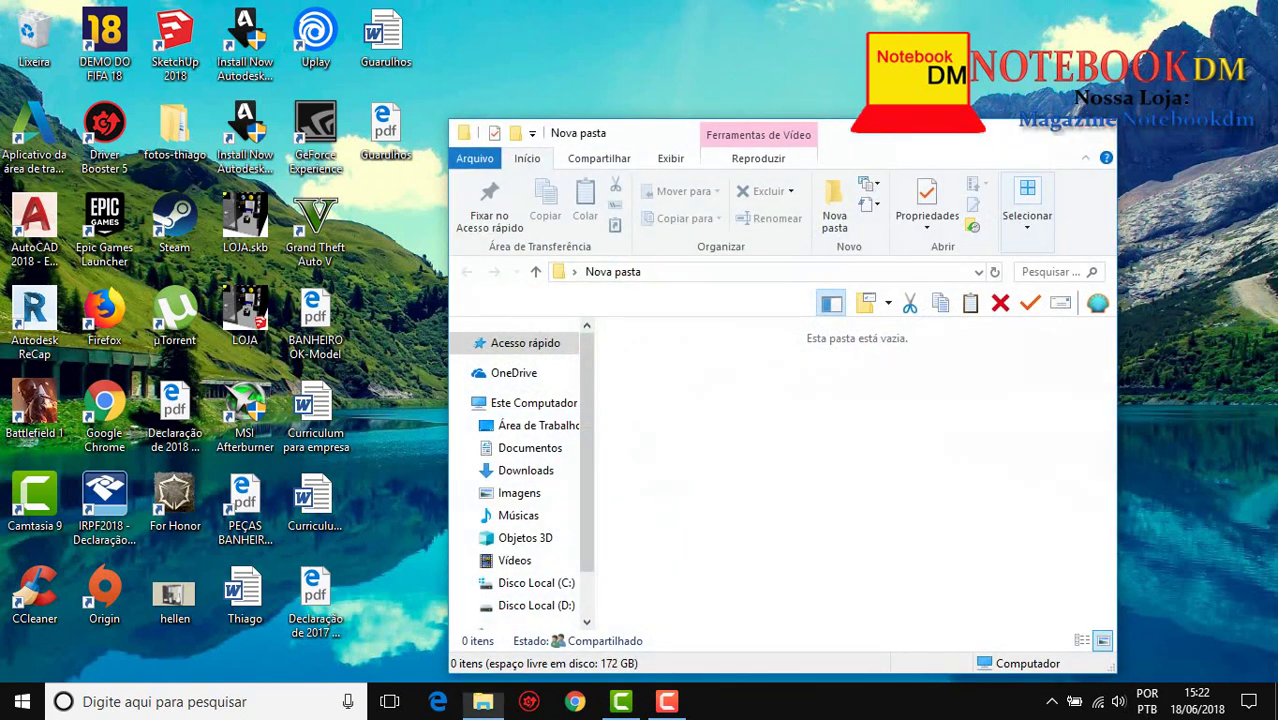
key("alt+F4")
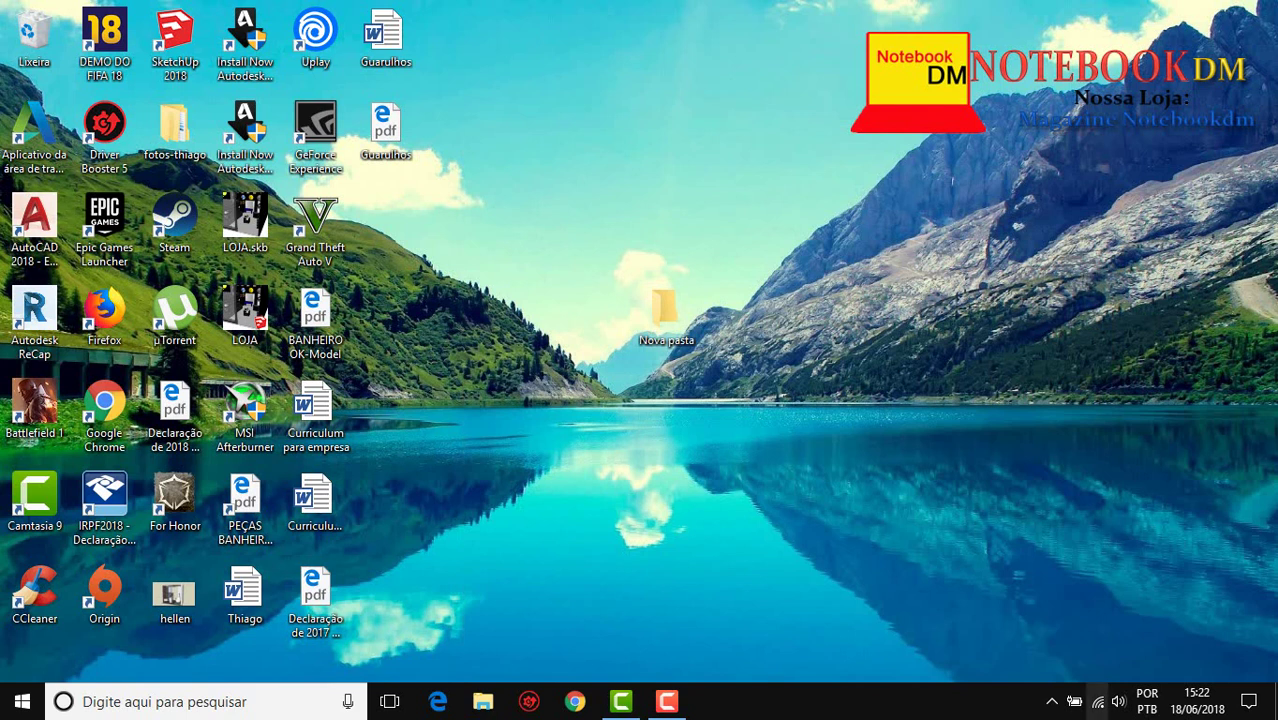
Open the network and Internet settings, maximize the window, and go to the network sharing options
right_click(1098, 701)
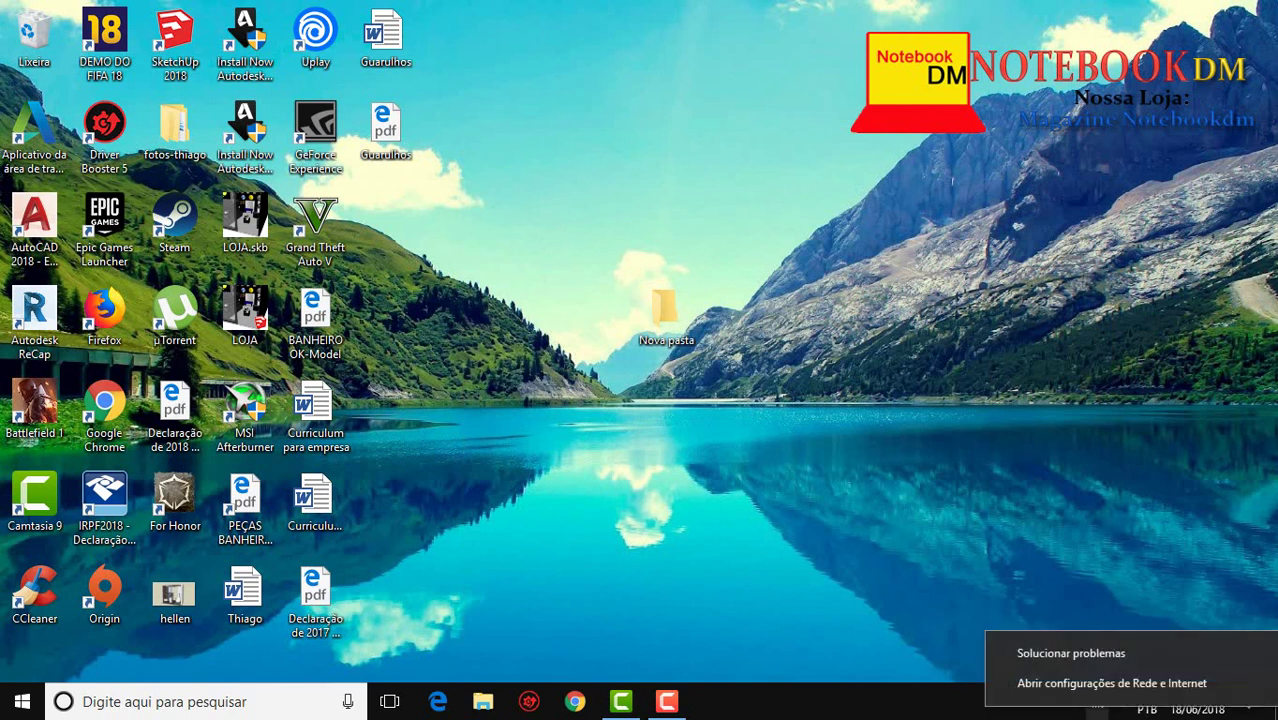
key("Escape")
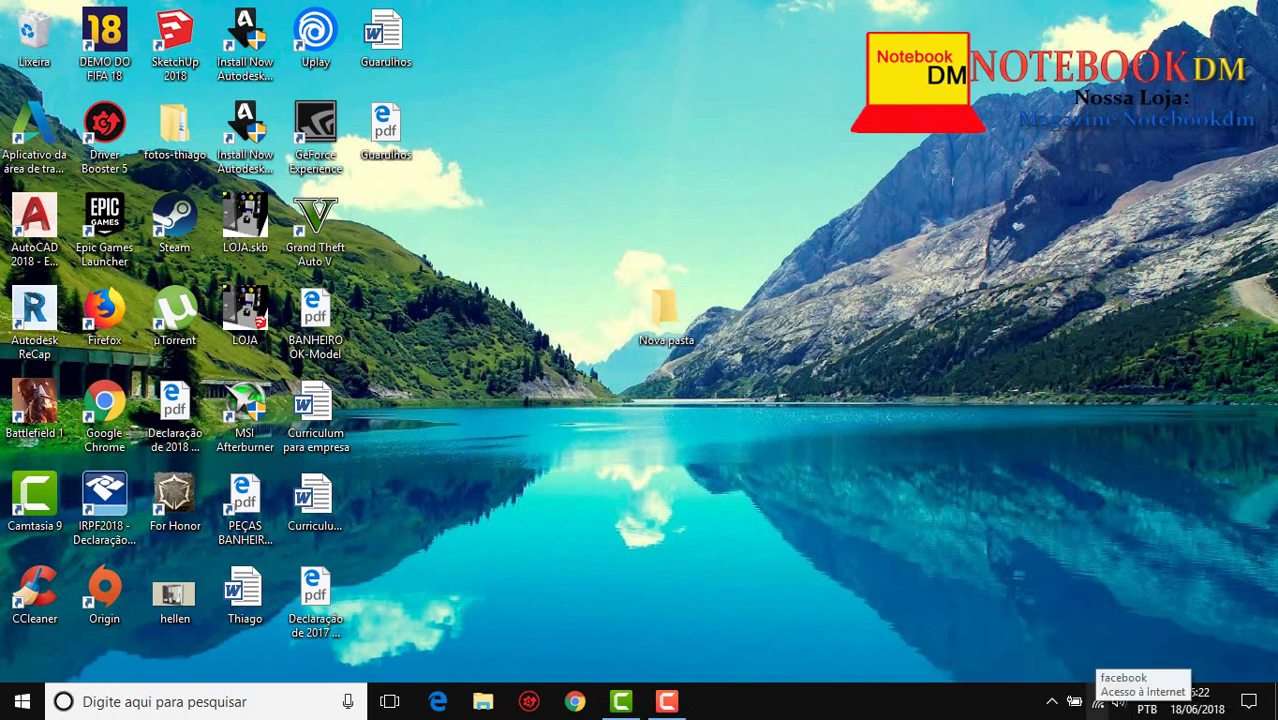
right_click(1098, 703)
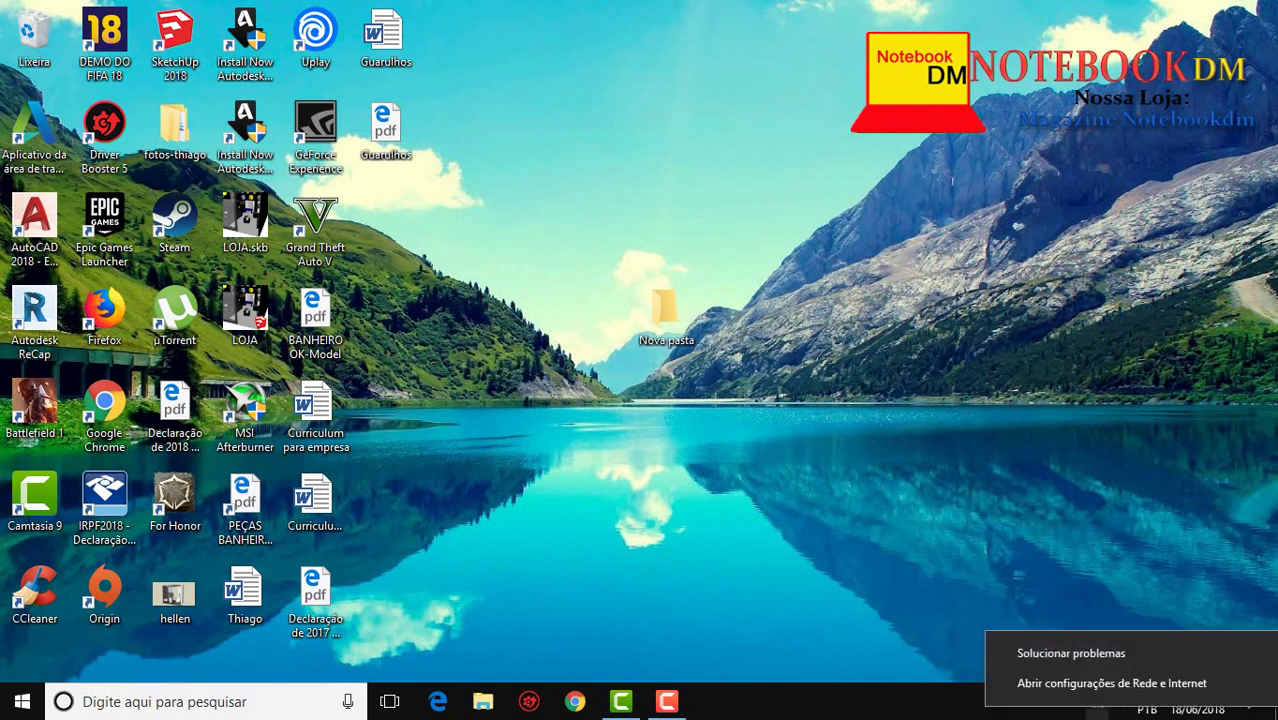
left_click(1111, 683)
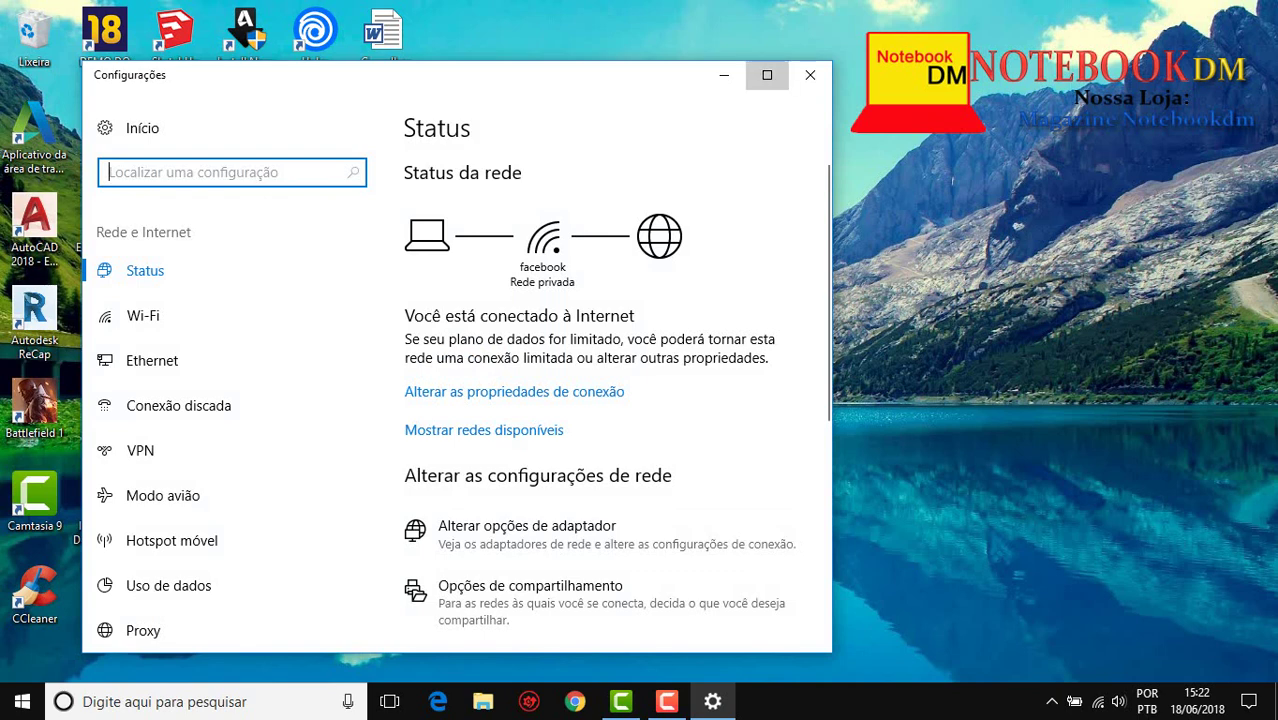
left_click(767, 75)
left_click(448, 535)
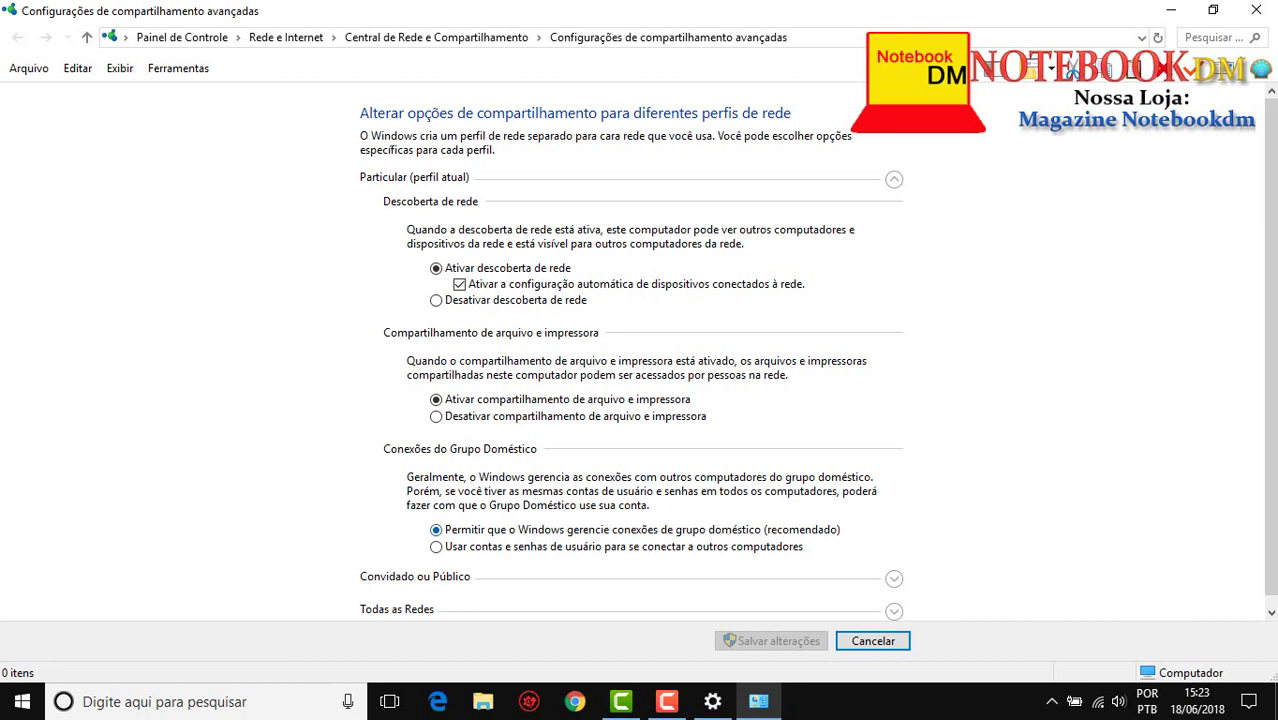
Turn on network discovery for the Convidado ou Público profile, set password-protected sharing off for all networks, and save the changes
left_click(894, 578)
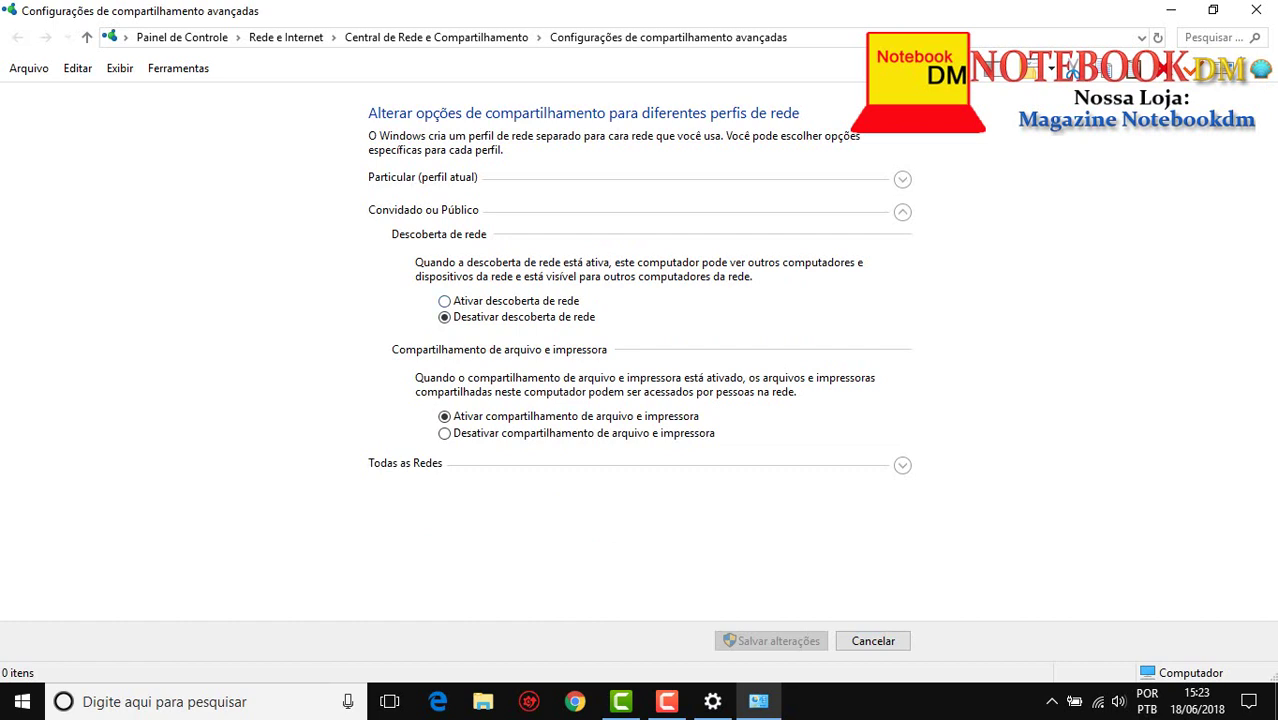
left_click(444, 300)
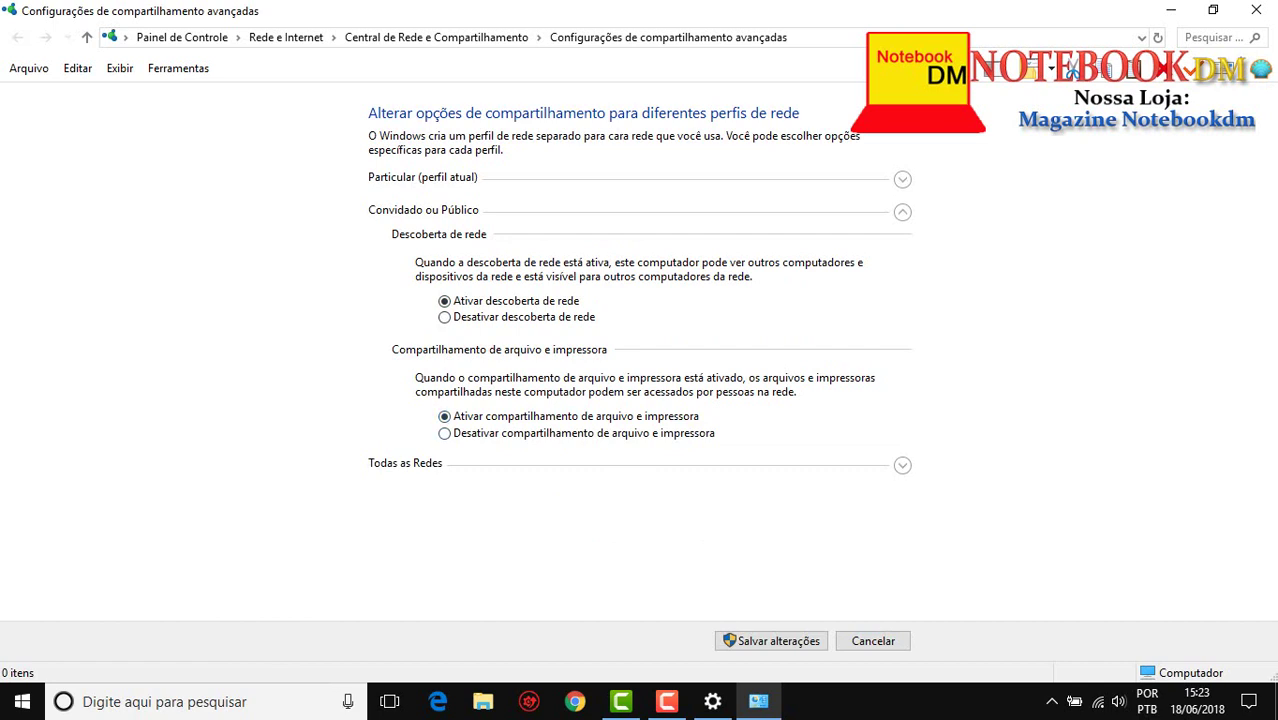
left_click(902, 465)
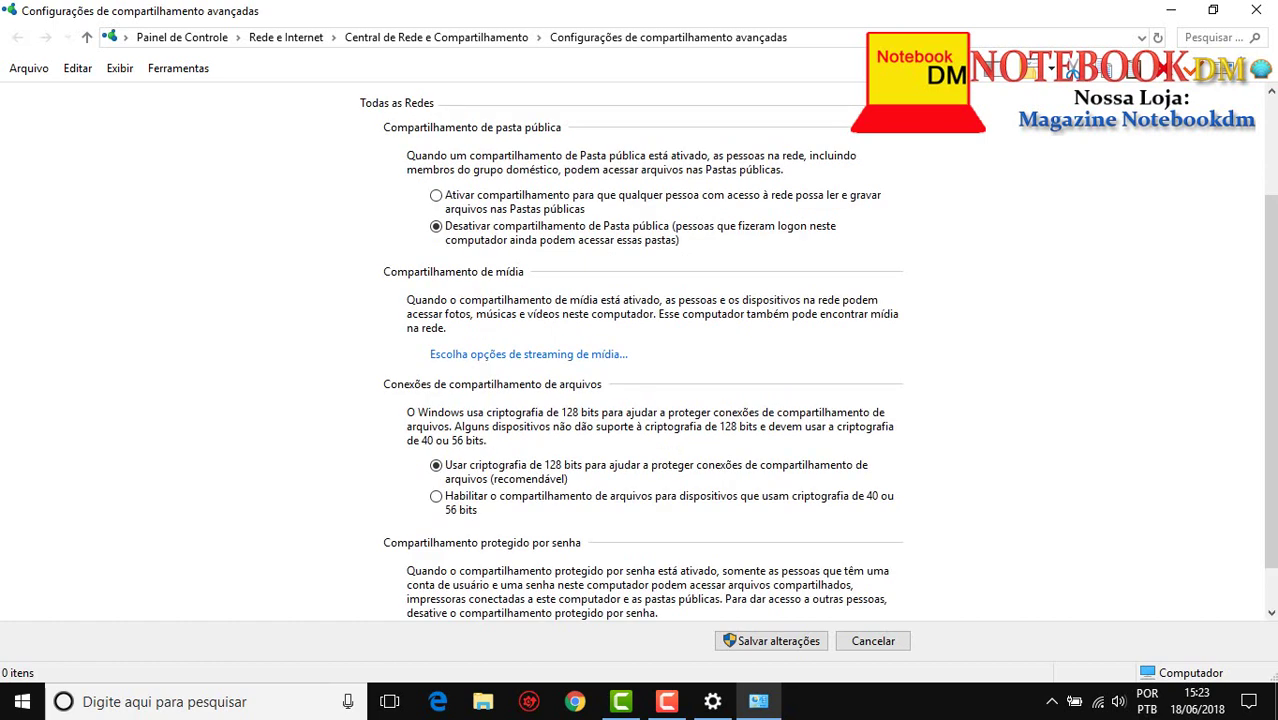
scroll(640, 371, "down", 1)
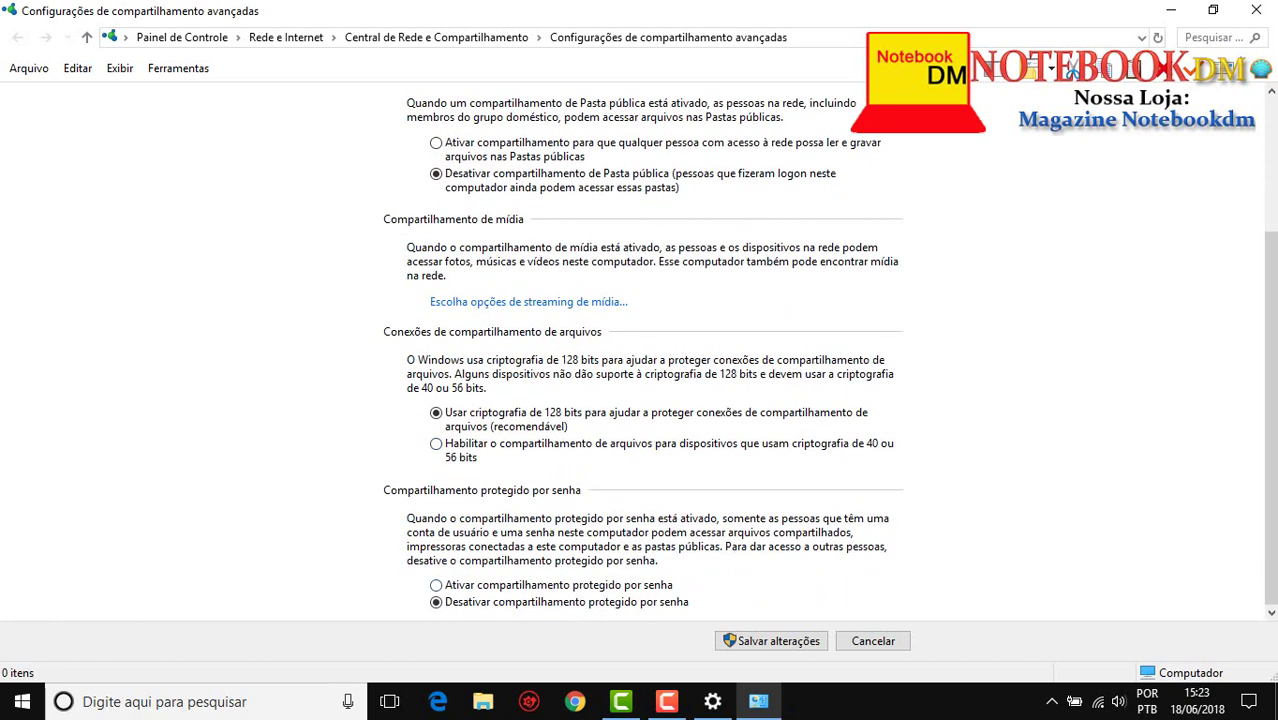
left_click(436, 585)
left_click(436, 602)
left_click(770, 641)
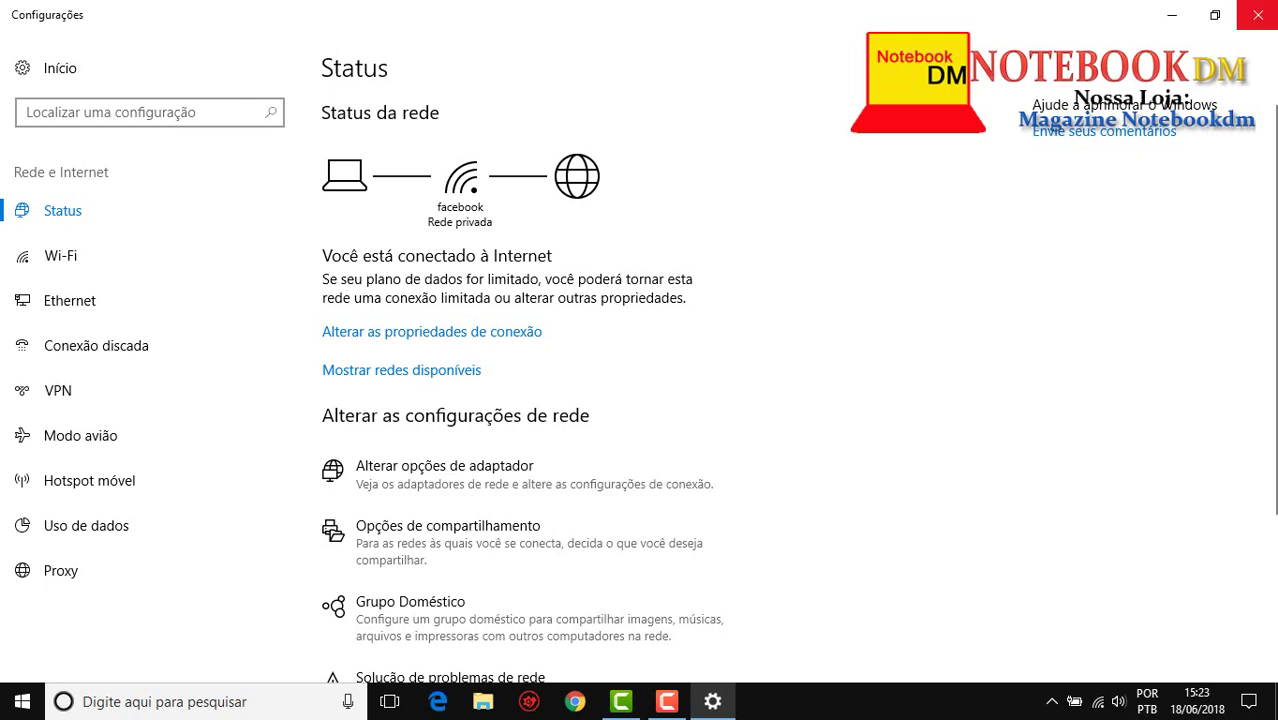
left_click(1257, 15)
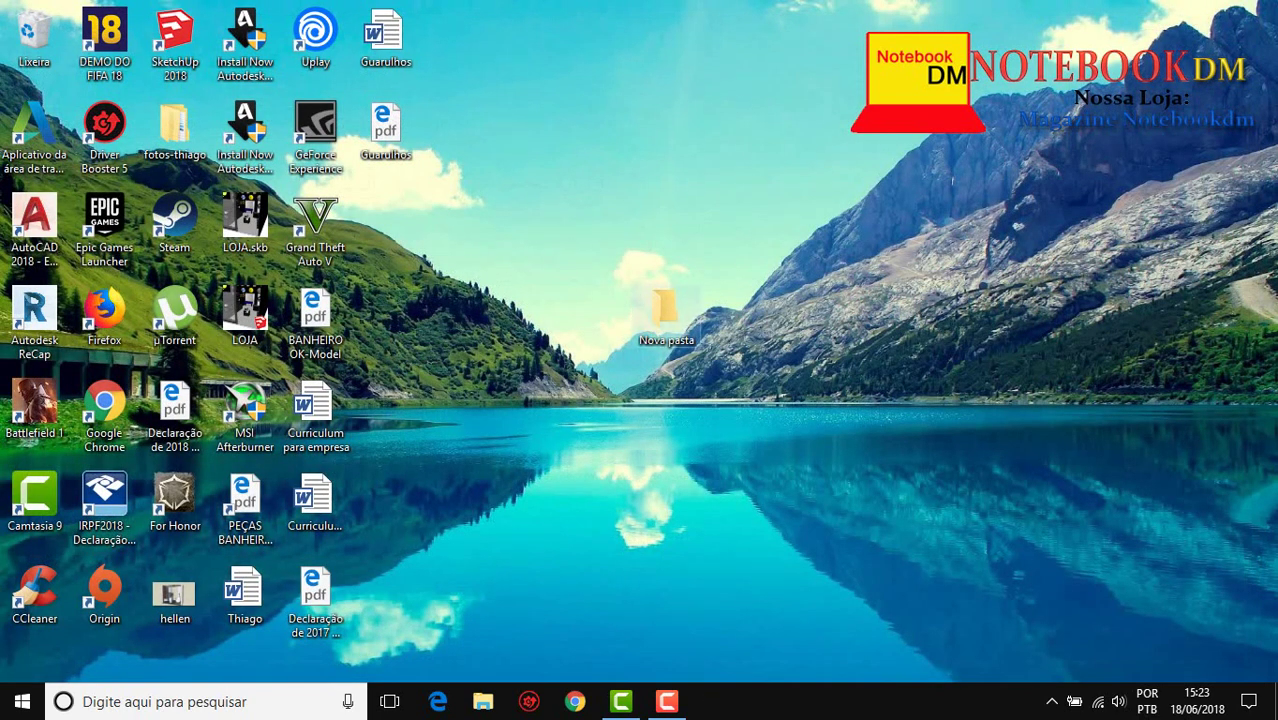
Open the advanced sharing settings in Nova pasta's properties and make sure sharing of the folder is enabled
right_click(670, 305)
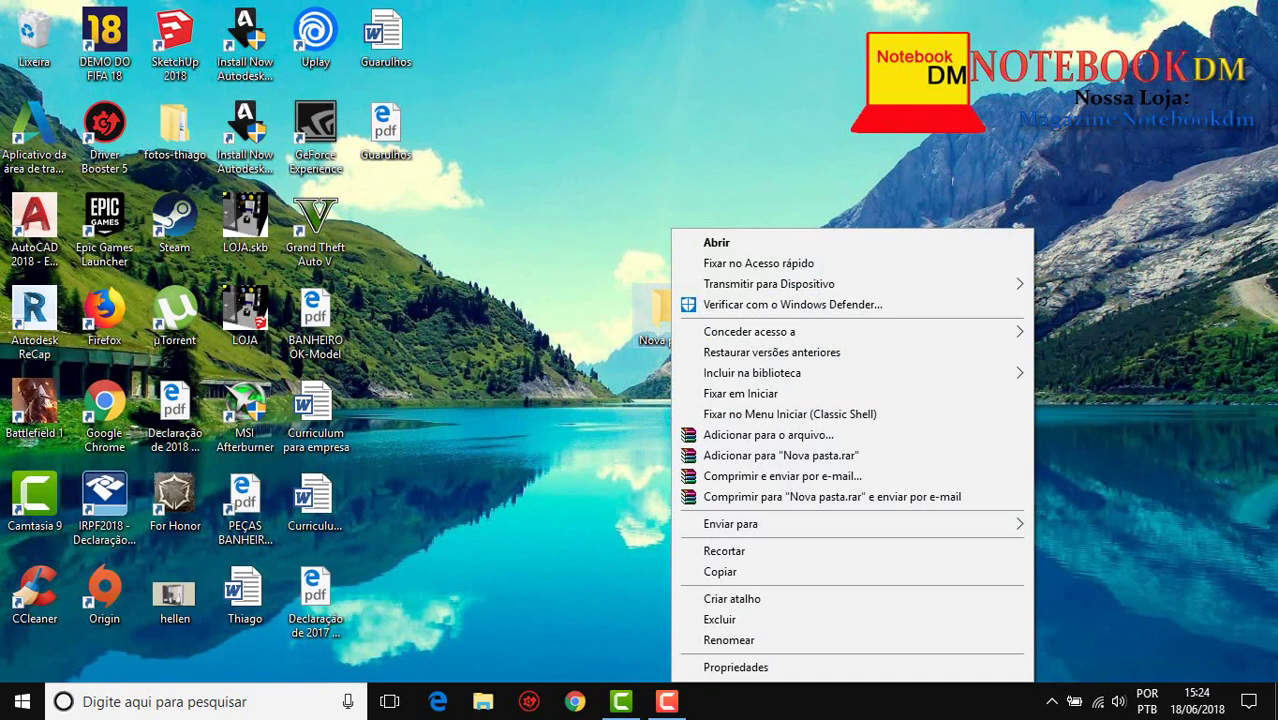
right_click(663, 310)
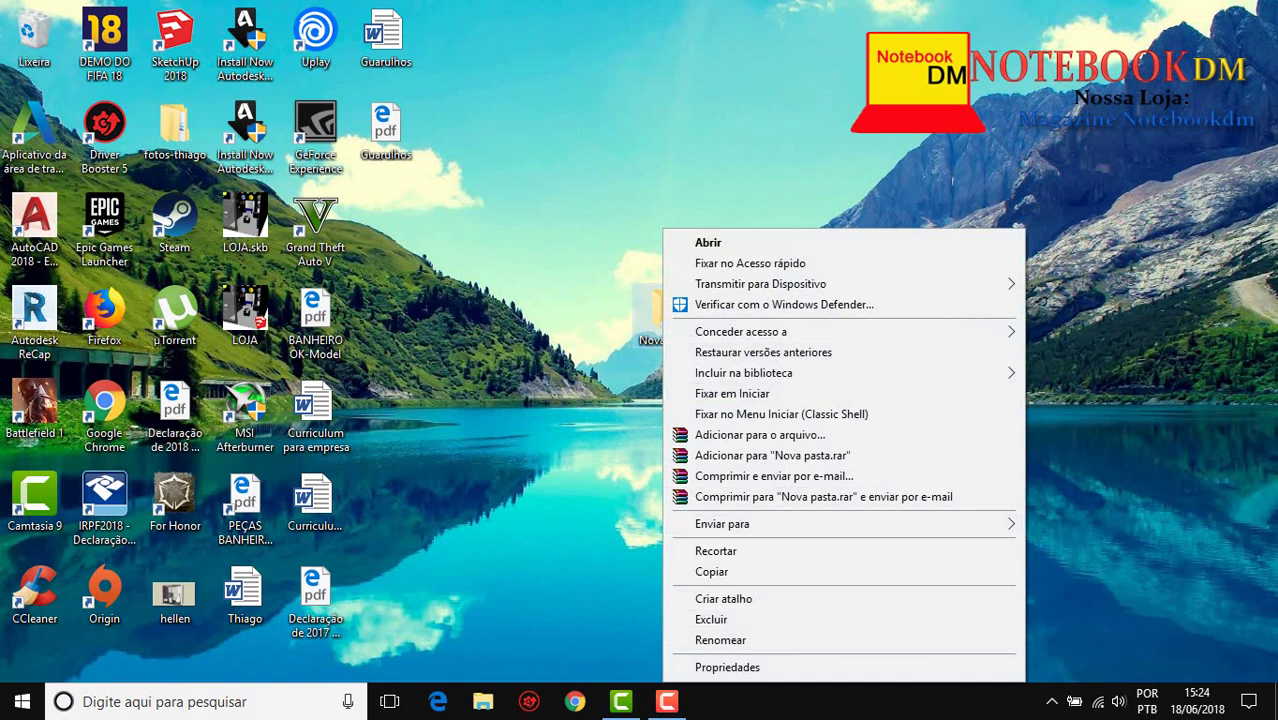
right_click(648, 310)
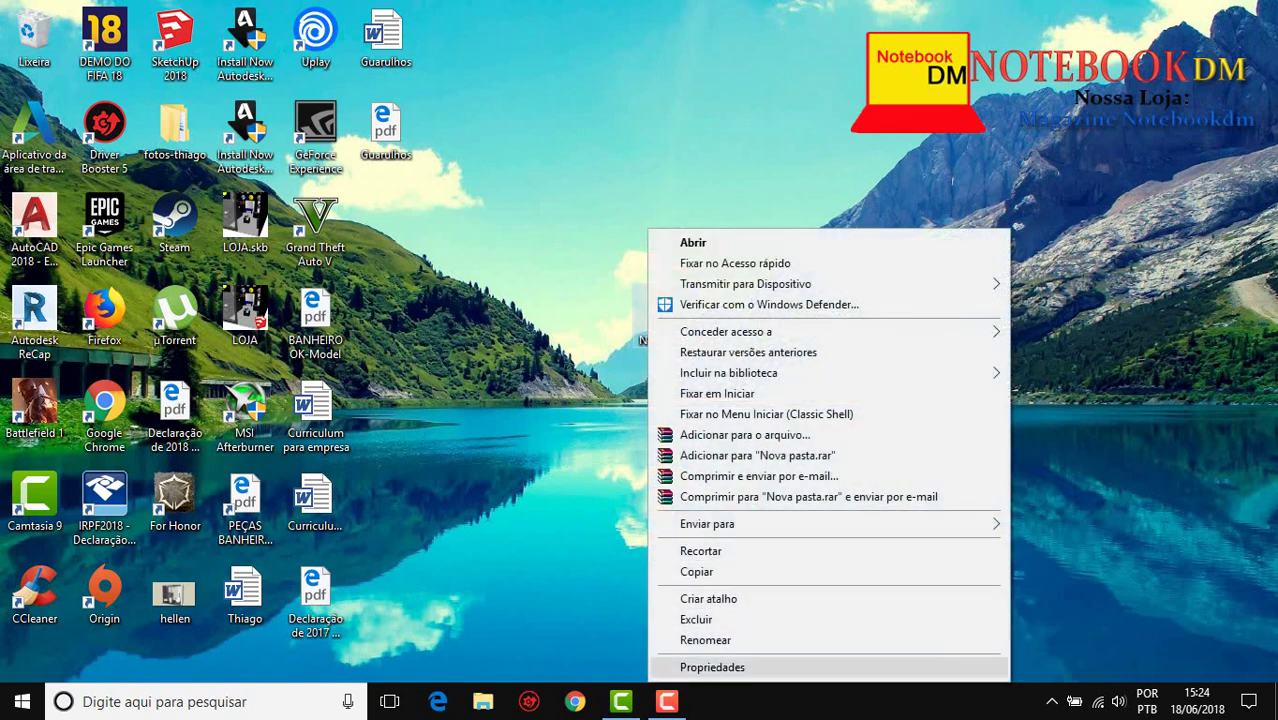
left_click(712, 667)
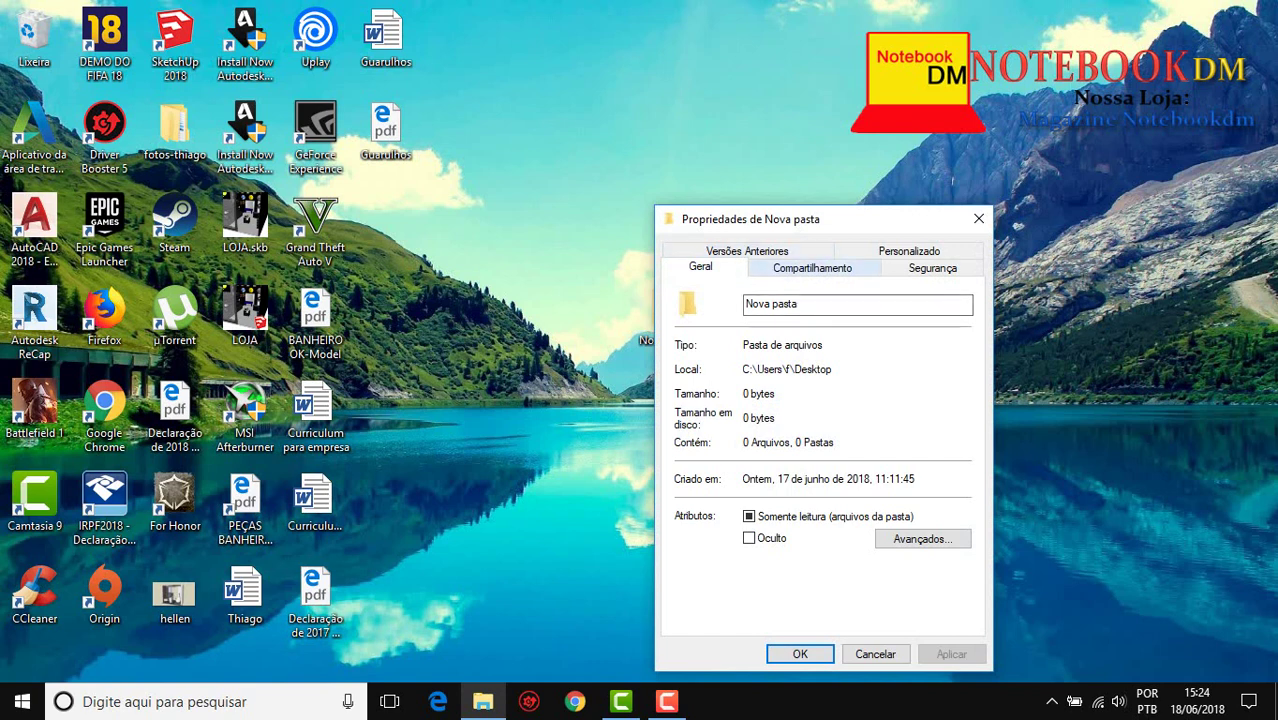
left_click(812, 268)
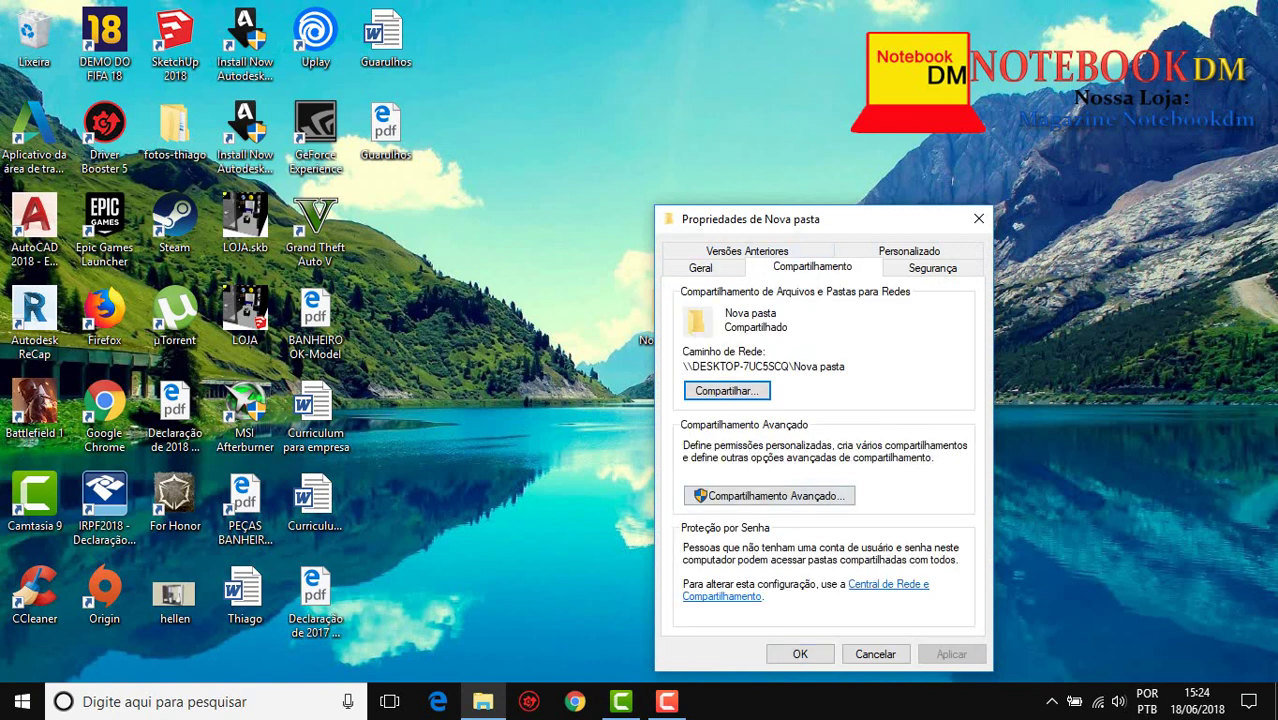
left_click(769, 495)
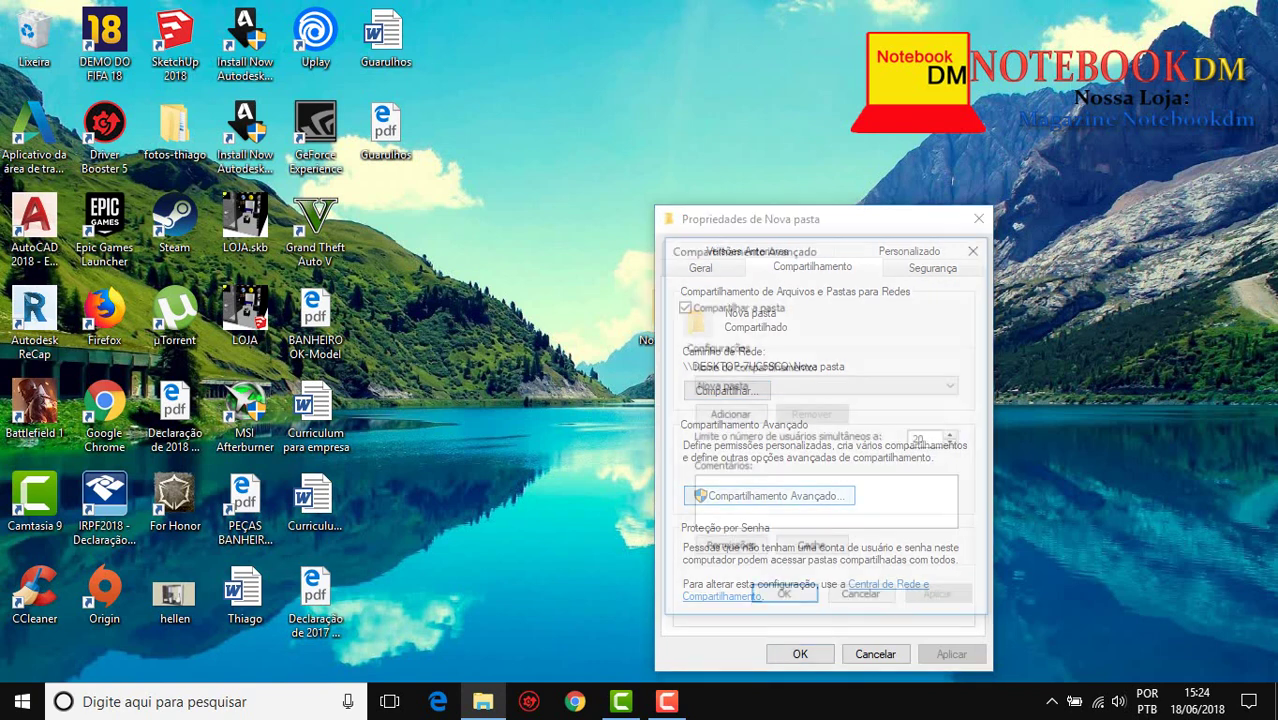
key("space")
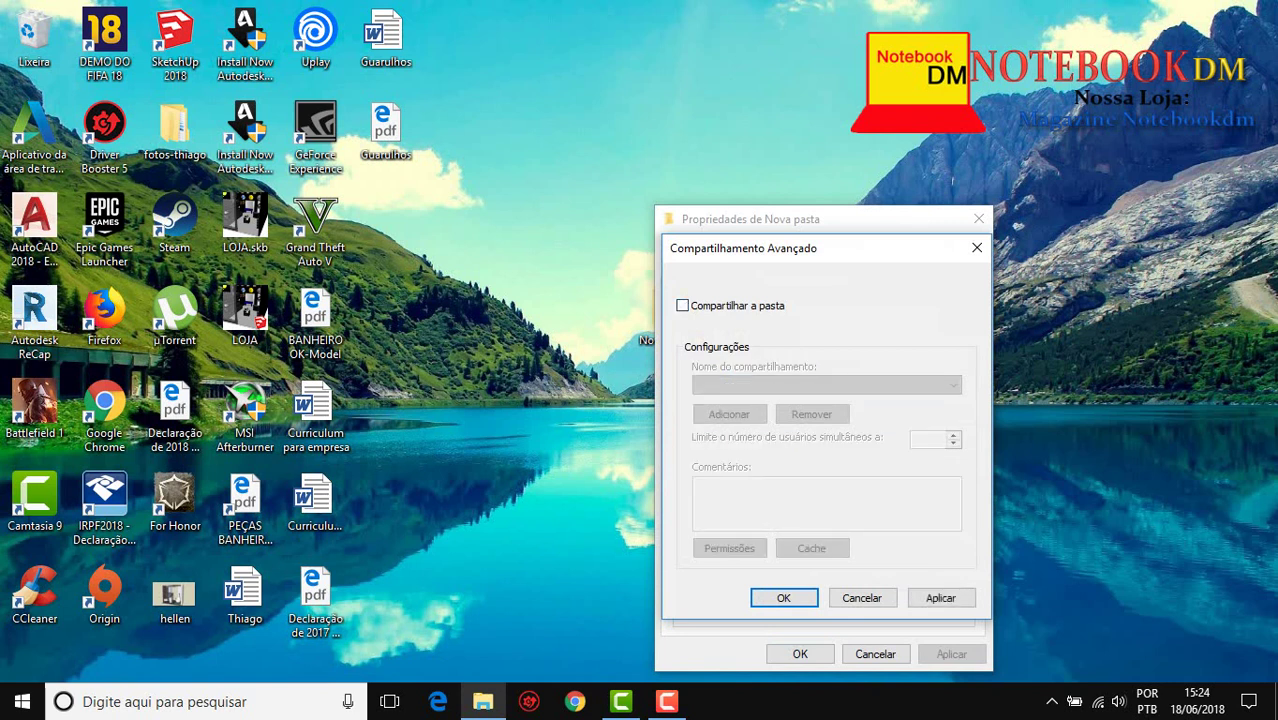
key("space")
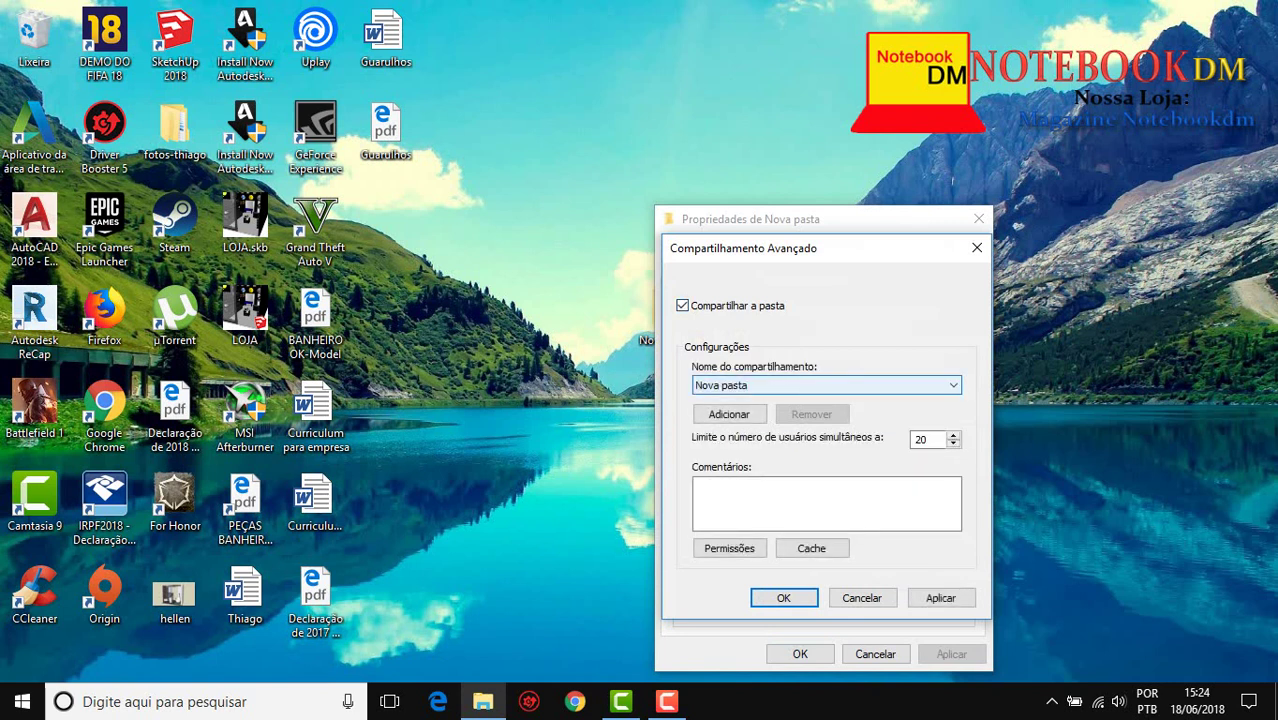
Set Nova pasta's share permissions so that Todos is allowed Controle total, Alteração and Leitura, and apply the advanced sharing settings
key("Tab")
key("Tab")
key("space")
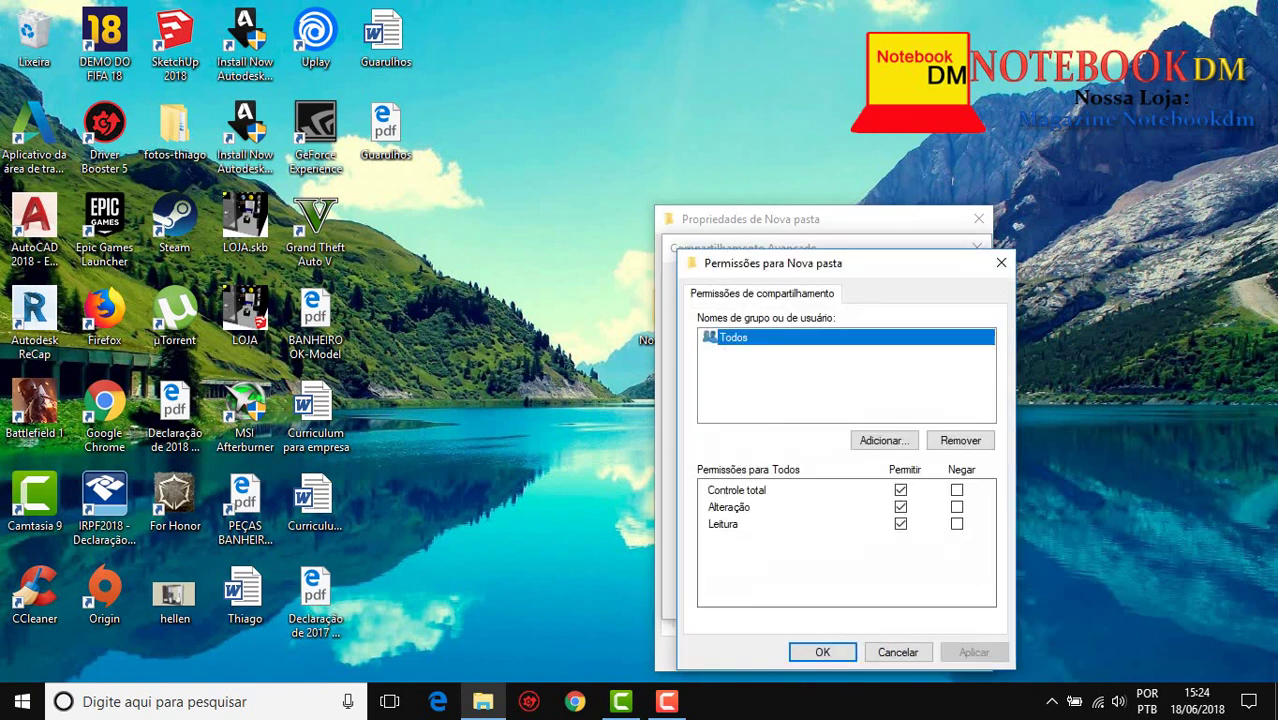
key("Tab")
key("Tab")
key("Tab")
key("space")
key("Down")
key("space")
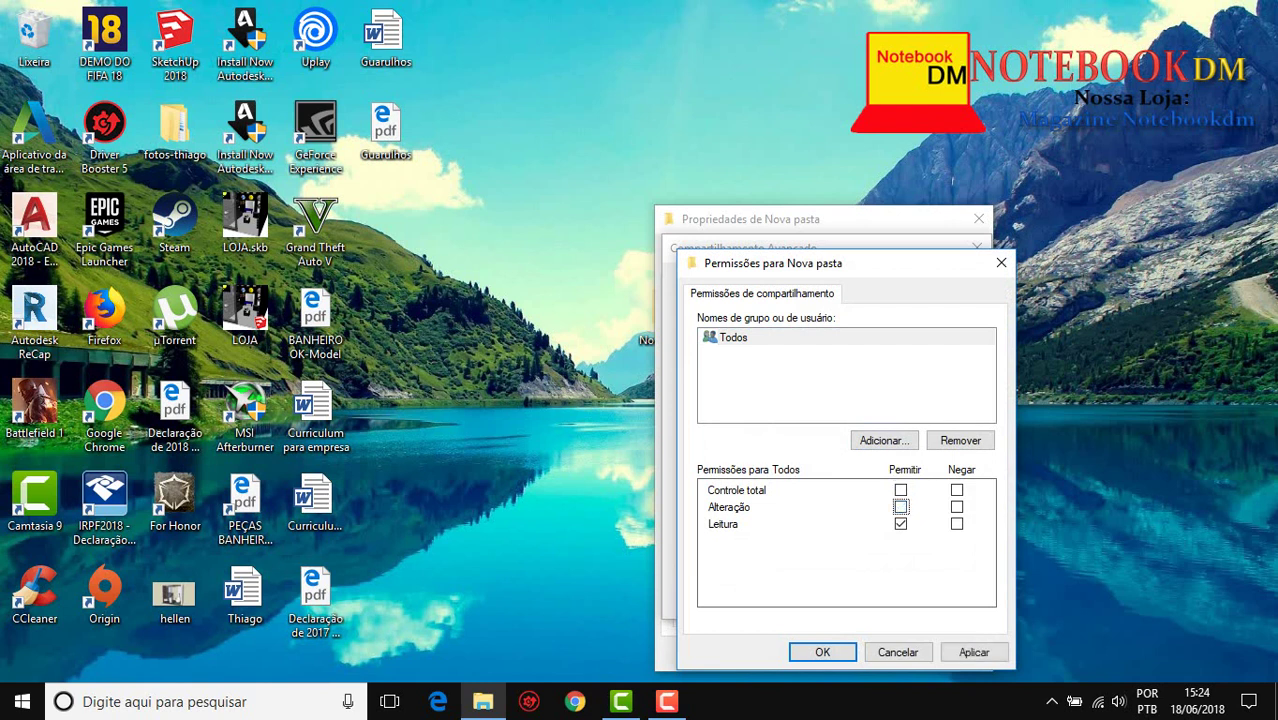
key("Up")
key("space")
key("alt+a")
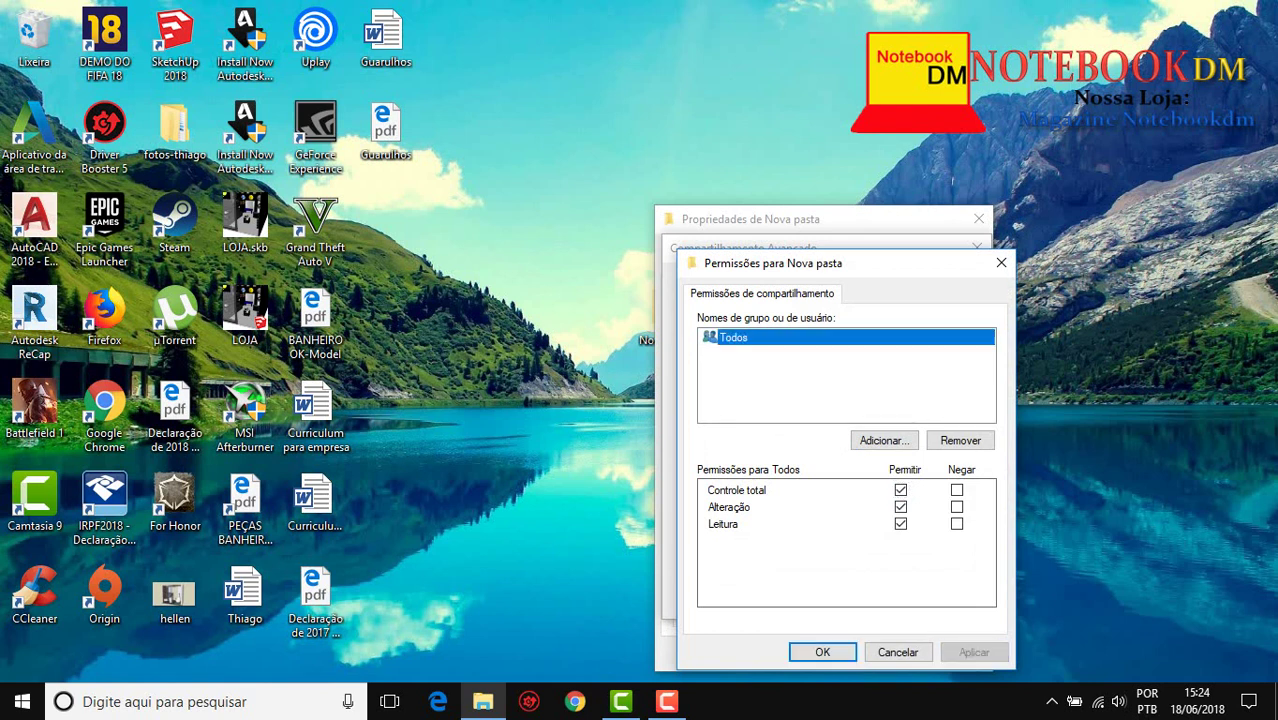
key("Return")
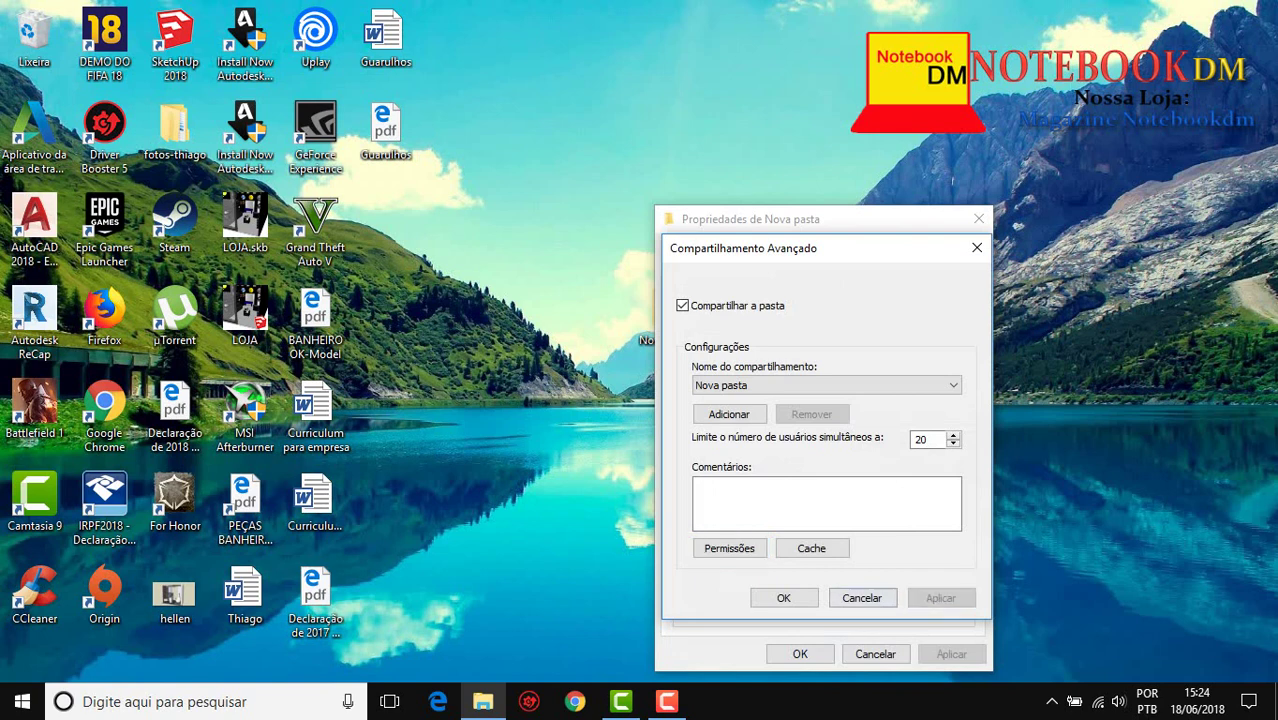
key("Return")
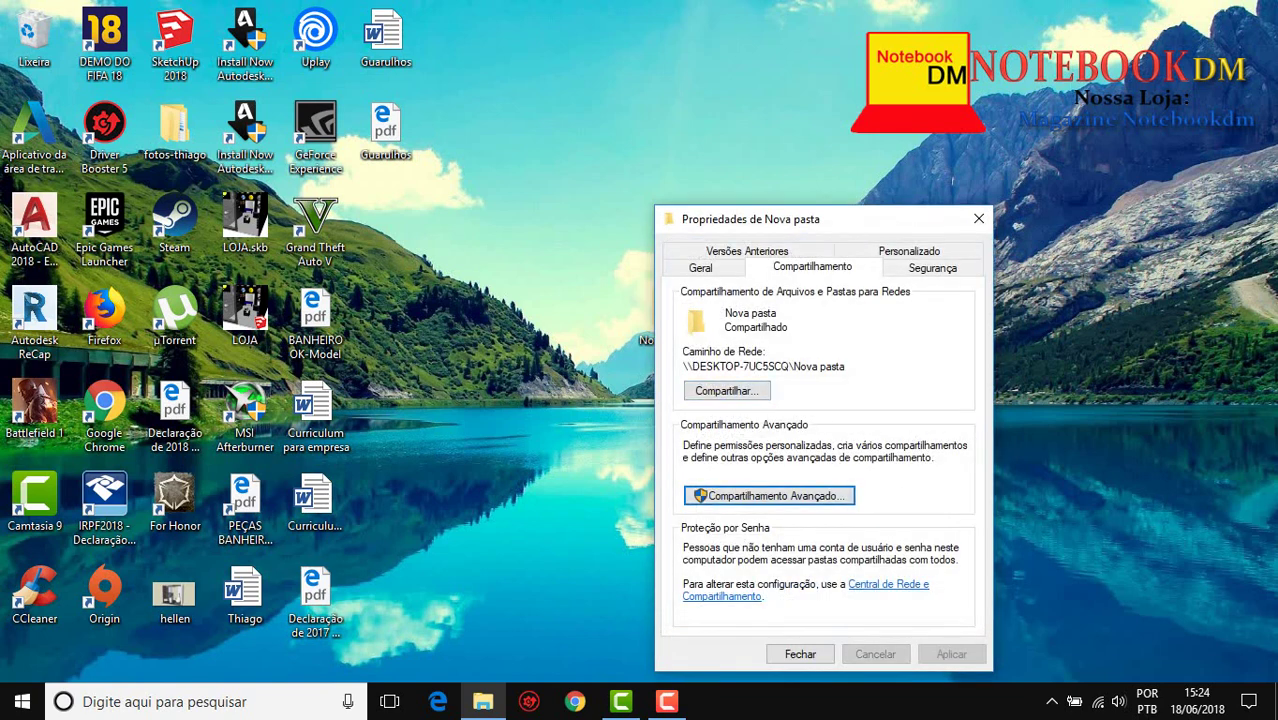
Highlight the computer name in Nova pasta's network path, then open its network access list and remove Todos
left_click_drag(691, 366, 790, 366)
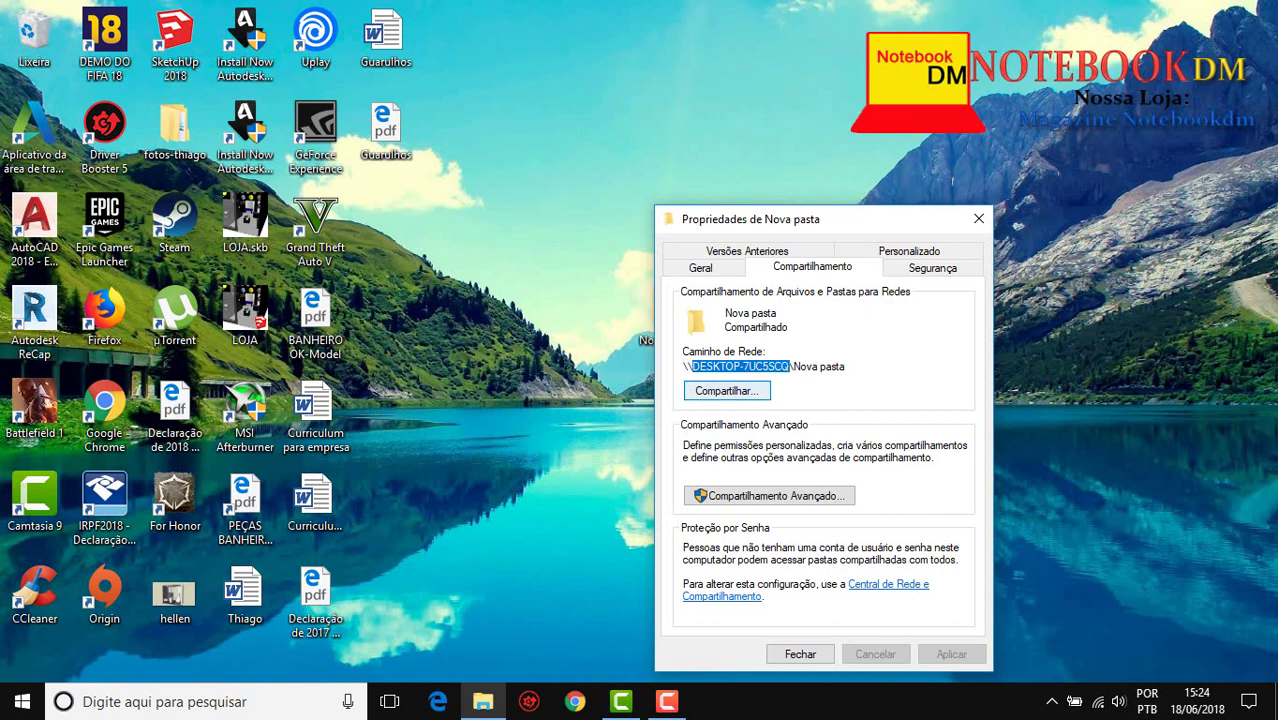
key("Return")
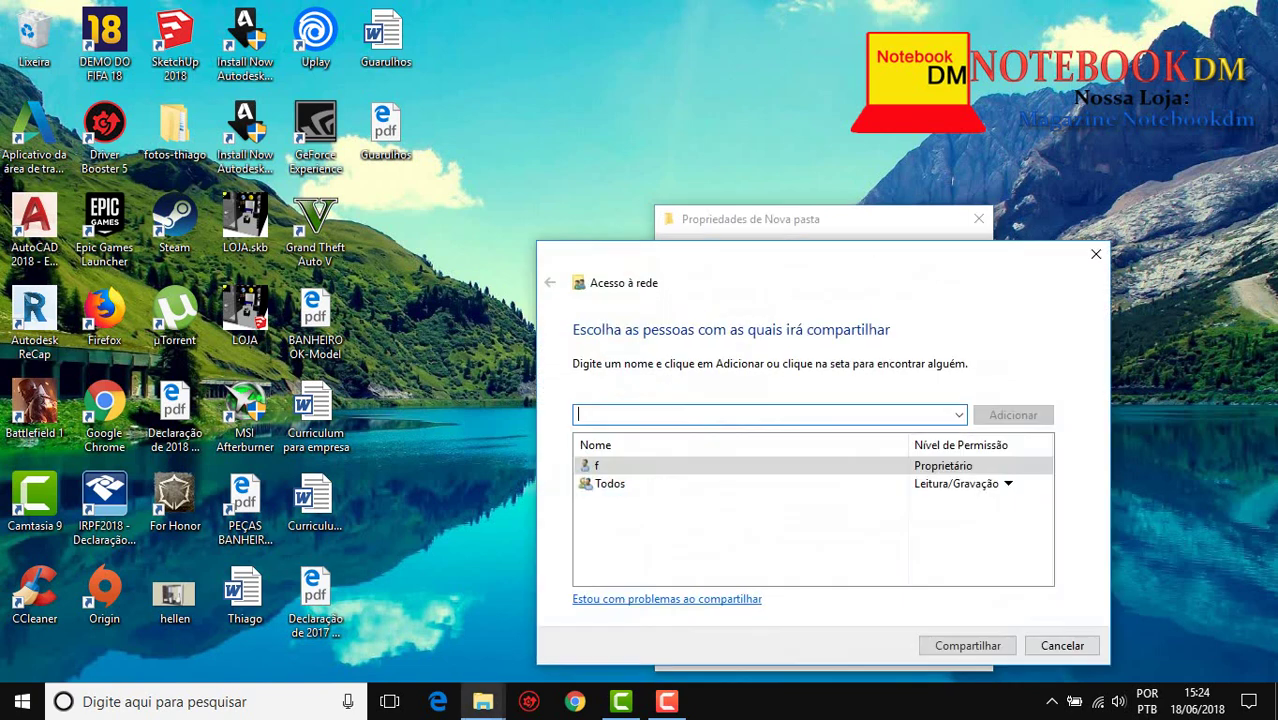
left_click(1008, 483)
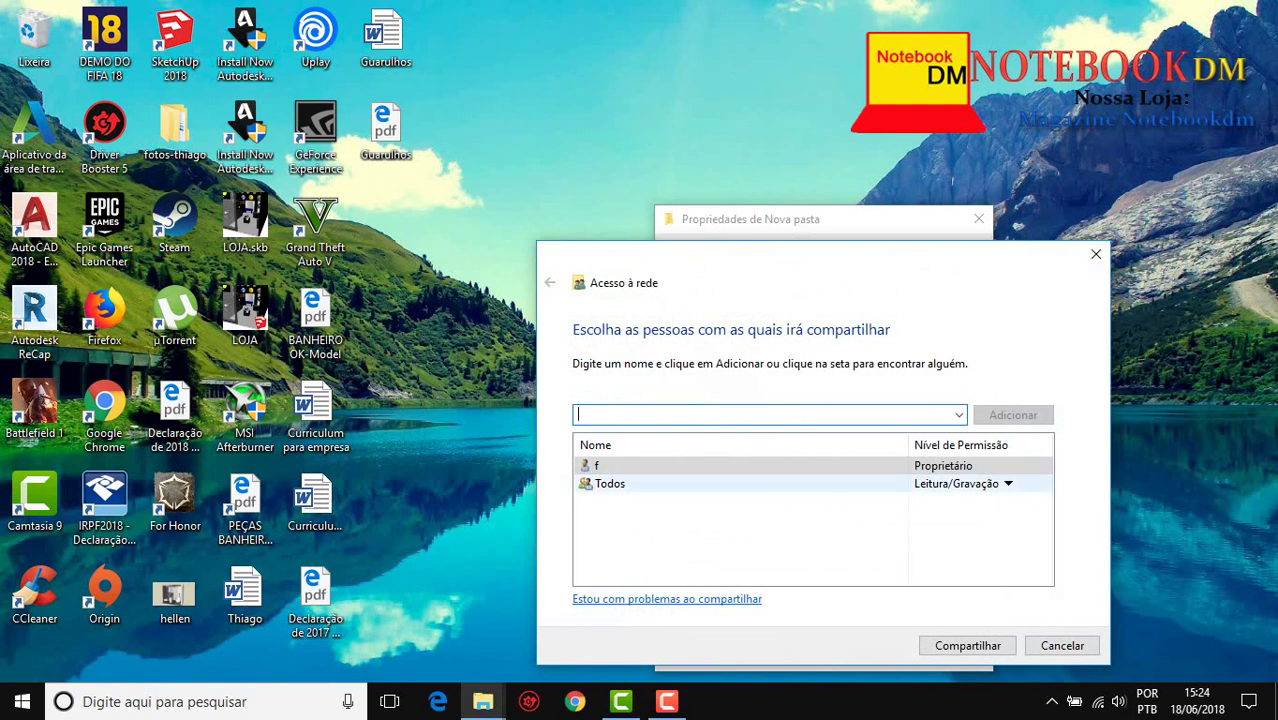
key("Down")
key("Return")
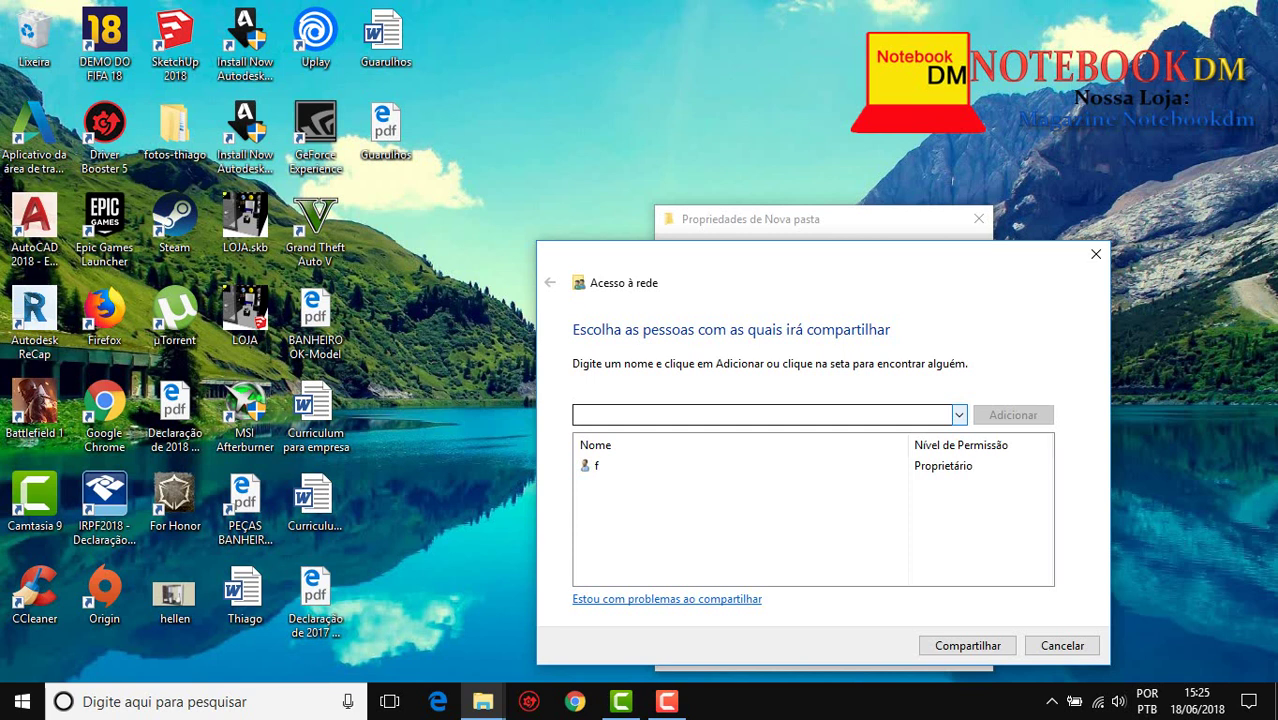
Add Todos to the people Nova pasta is shared with, give it Leitura/Gravação permission, and share the folder
left_click(959, 414)
left_click(600, 447)
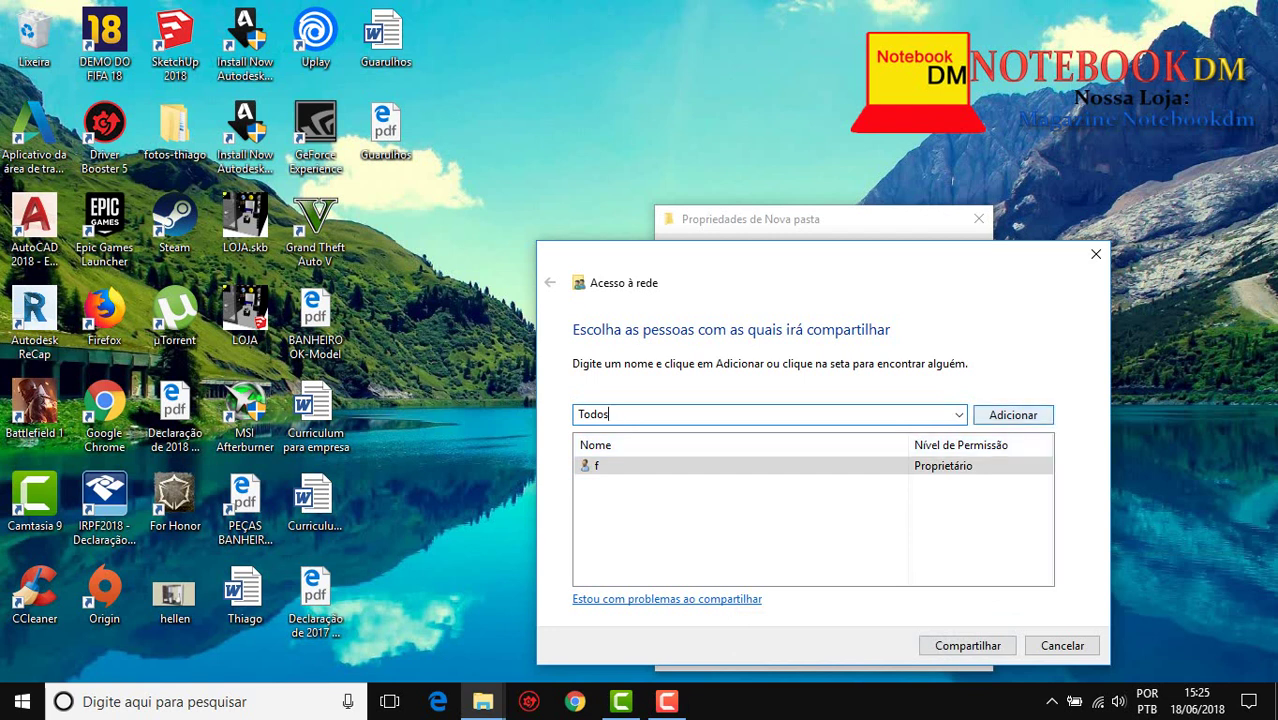
left_click(1013, 414)
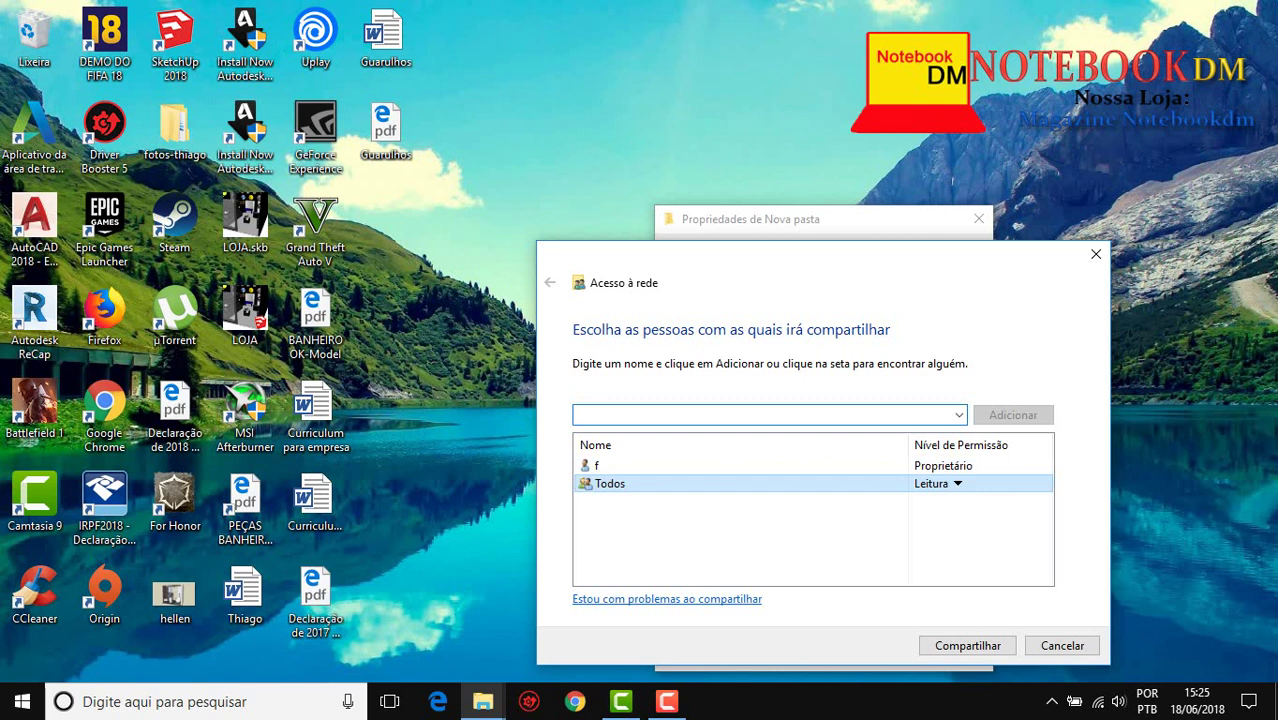
left_click(956, 483)
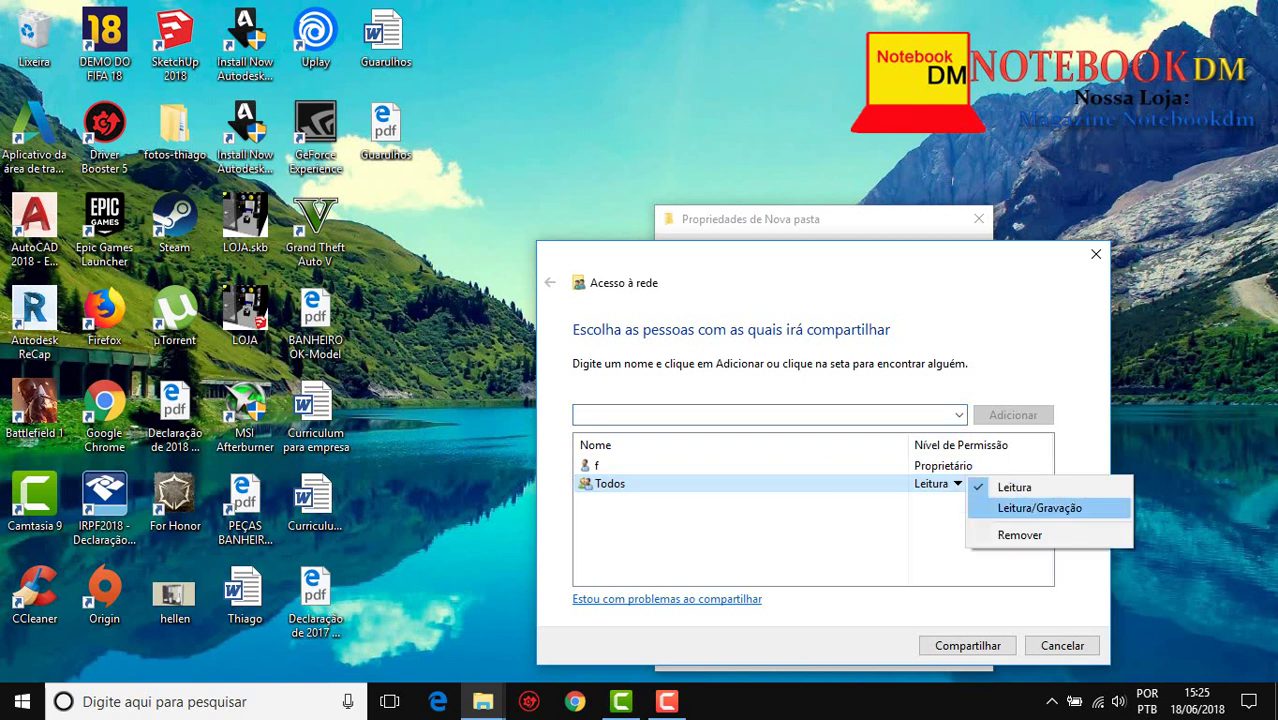
left_click(1039, 507)
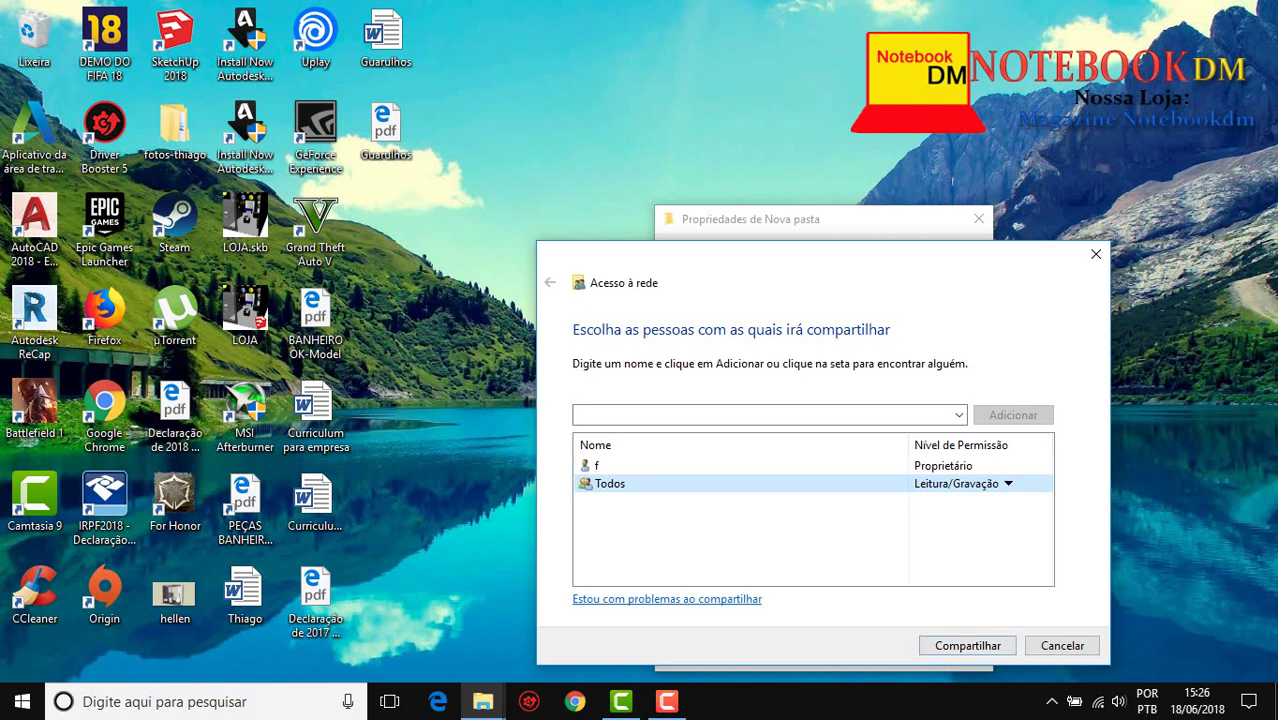
key("Return")
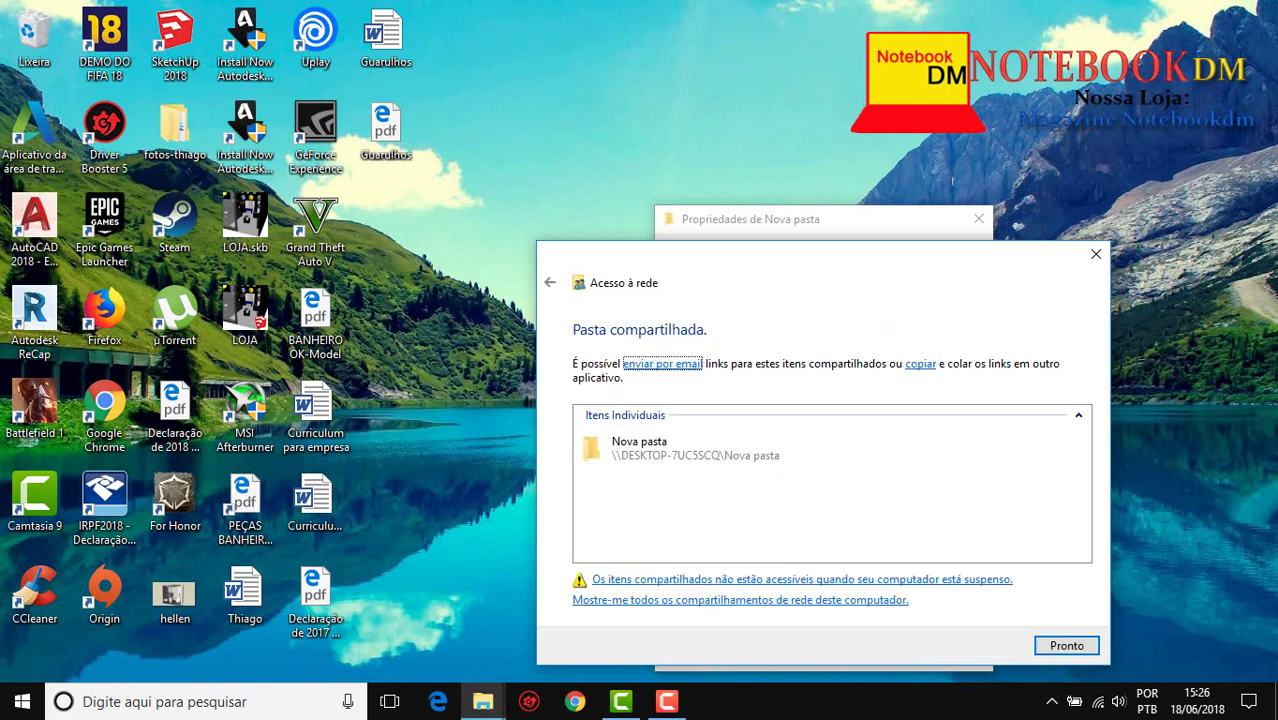
Close the sharing confirmation and Nova pasta's properties, and check the folder's contents
key("Return")
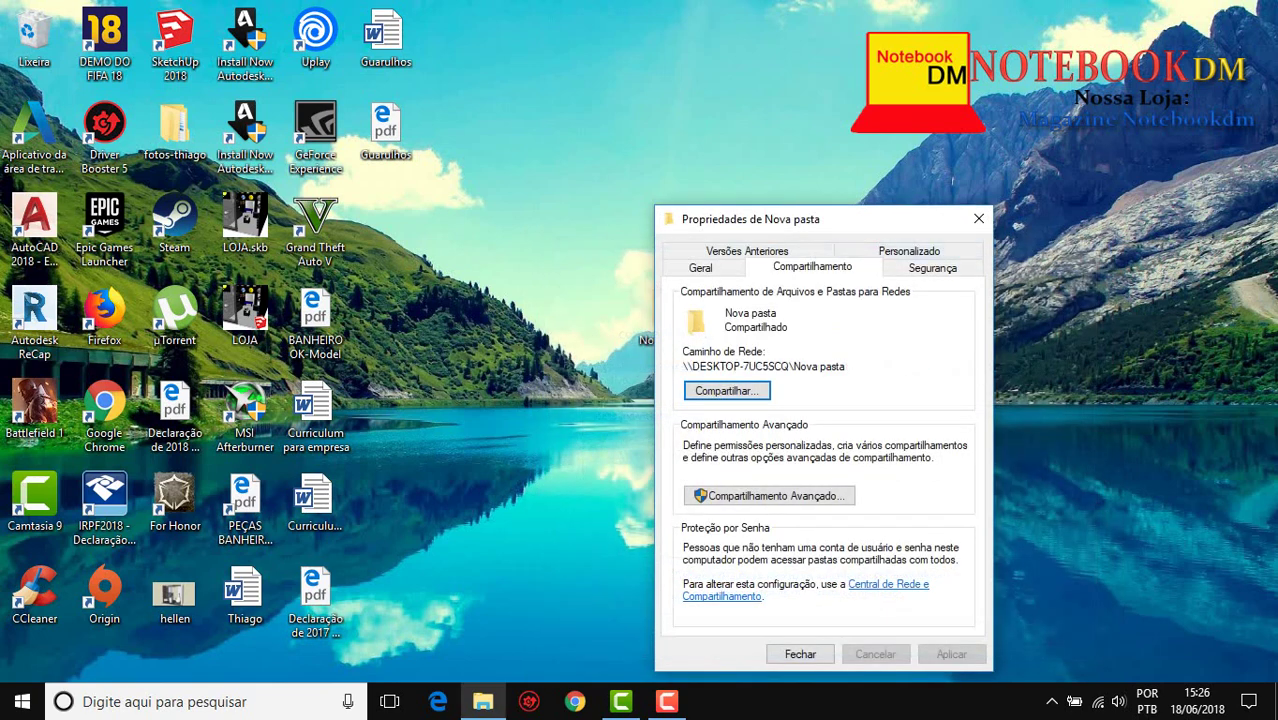
left_click(978, 218)
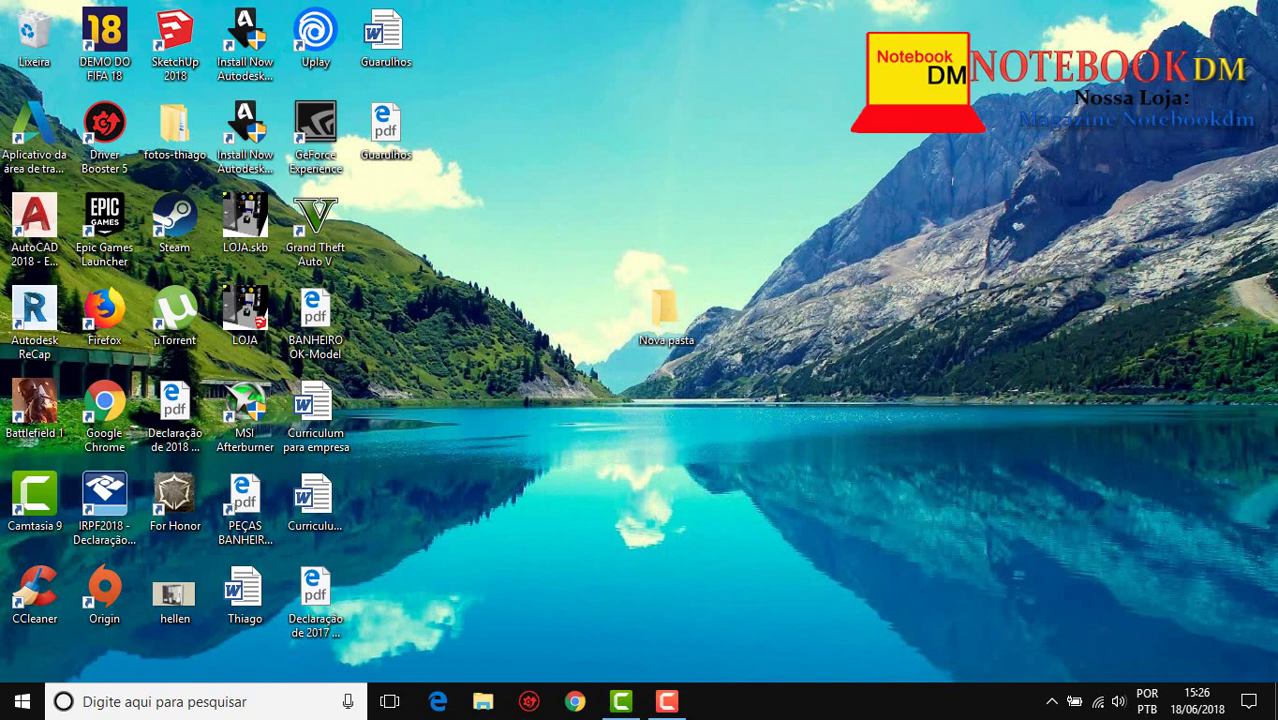
double_click(665, 310)
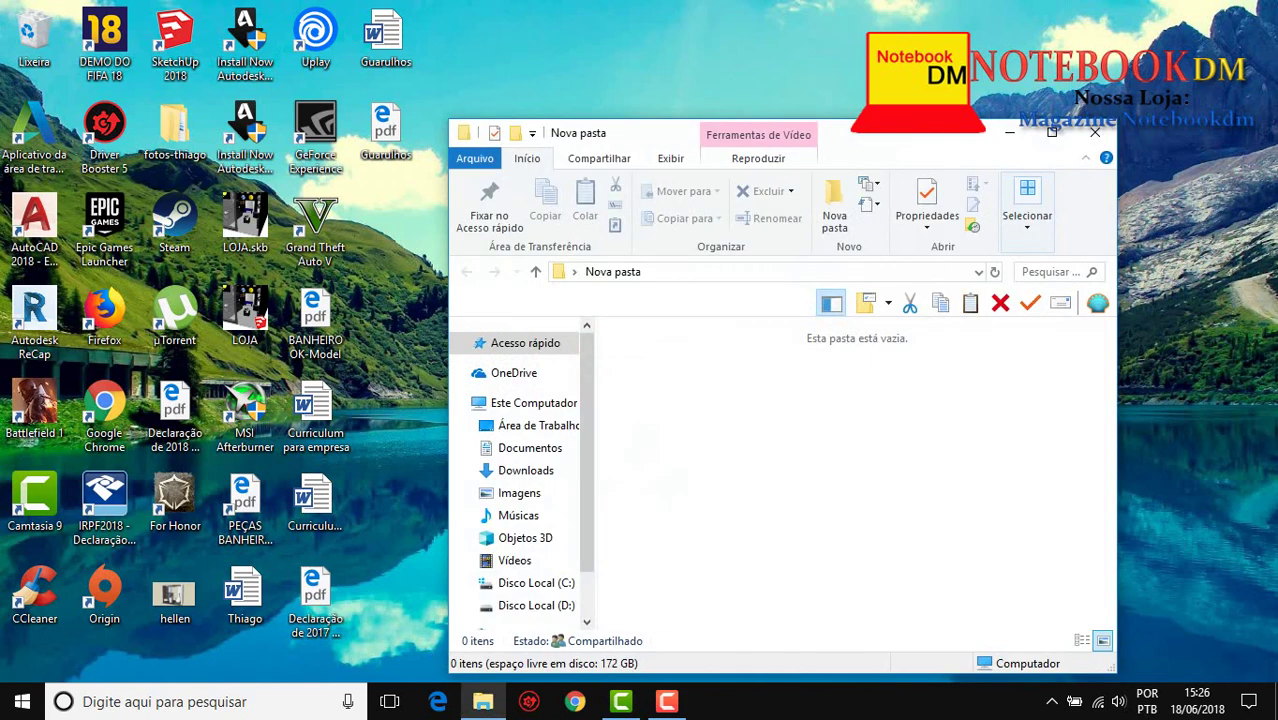
left_click(1095, 132)
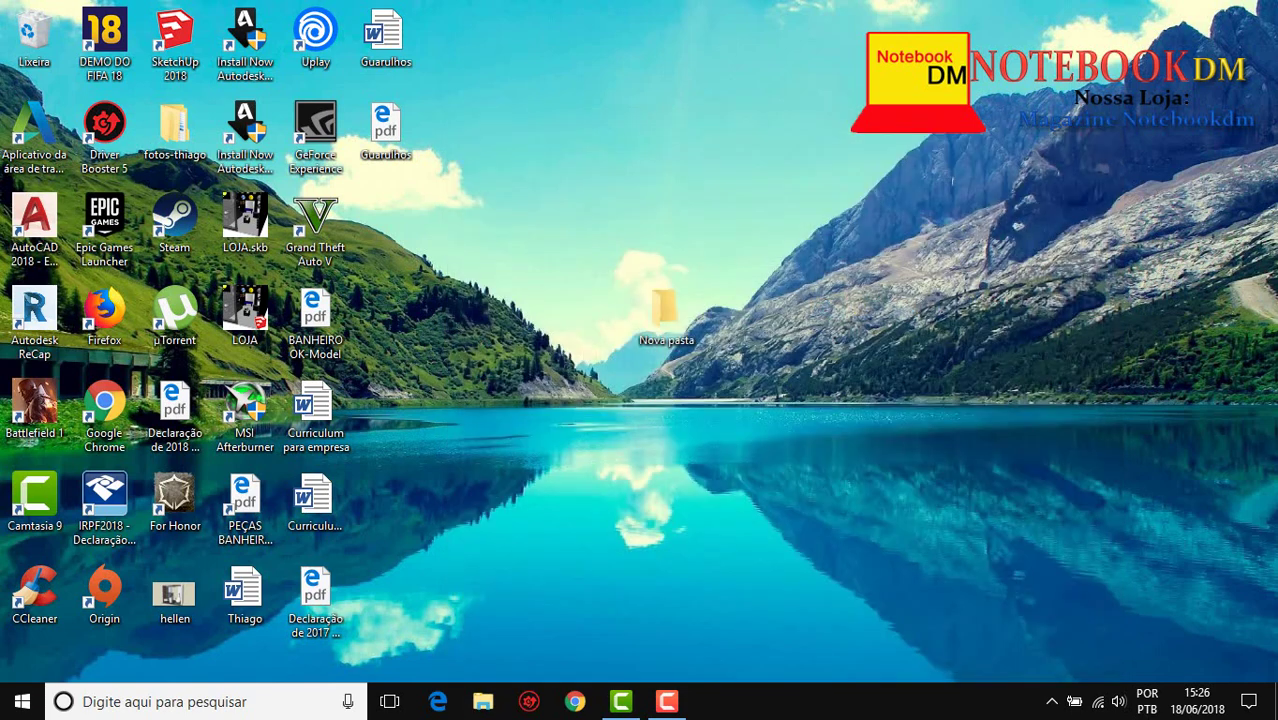
left_click(666, 701)
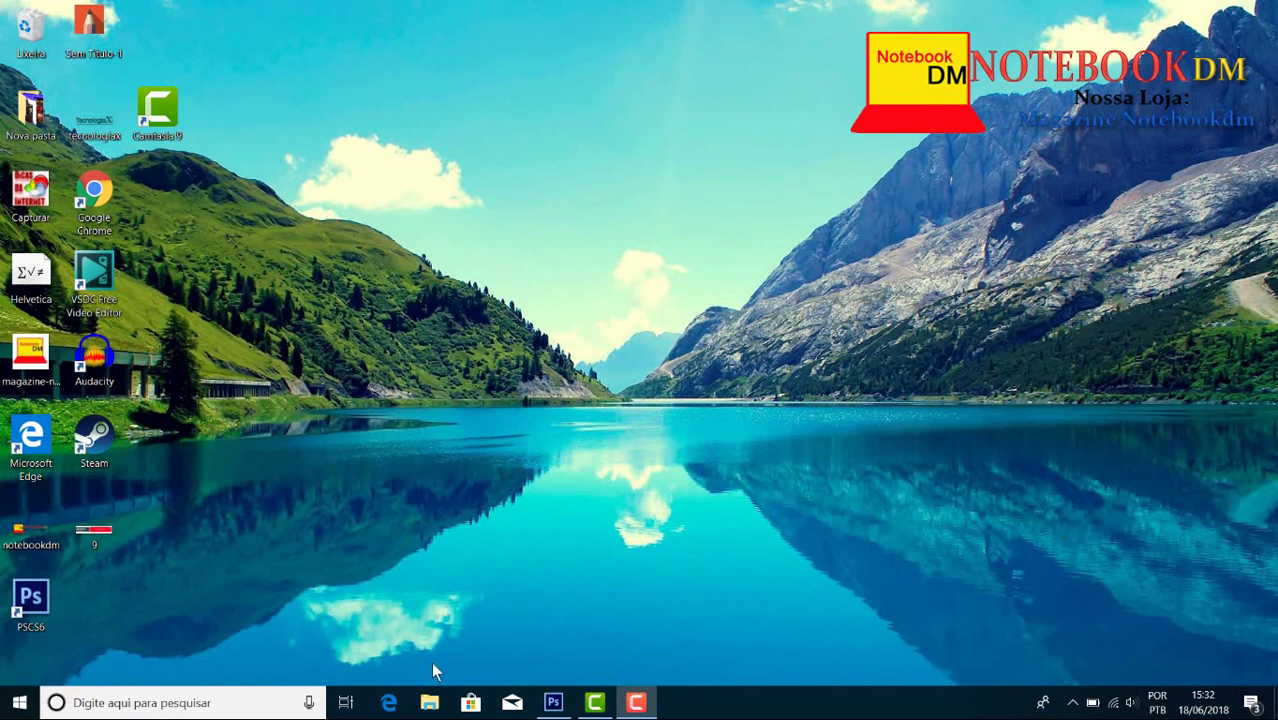
On the second computer, open Rede in File Explorer and turn on network discovery and file sharing
left_click(430, 703)
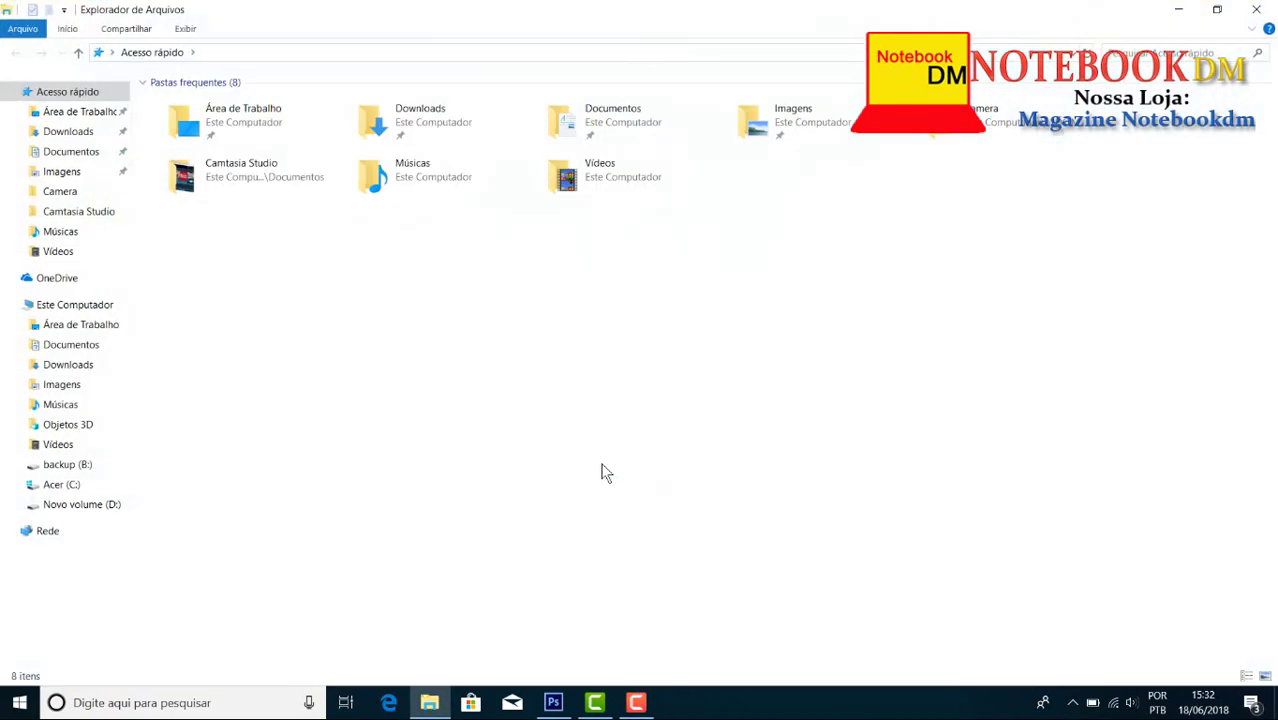
left_click(48, 531)
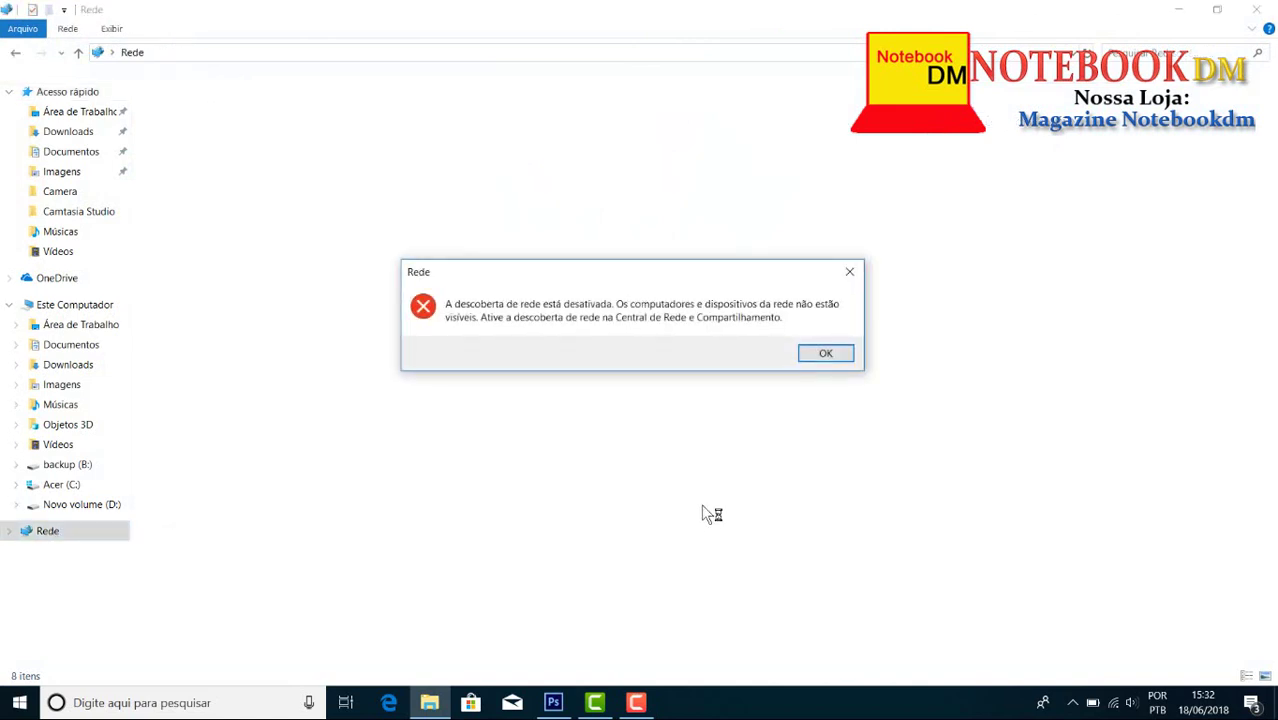
left_click(826, 355)
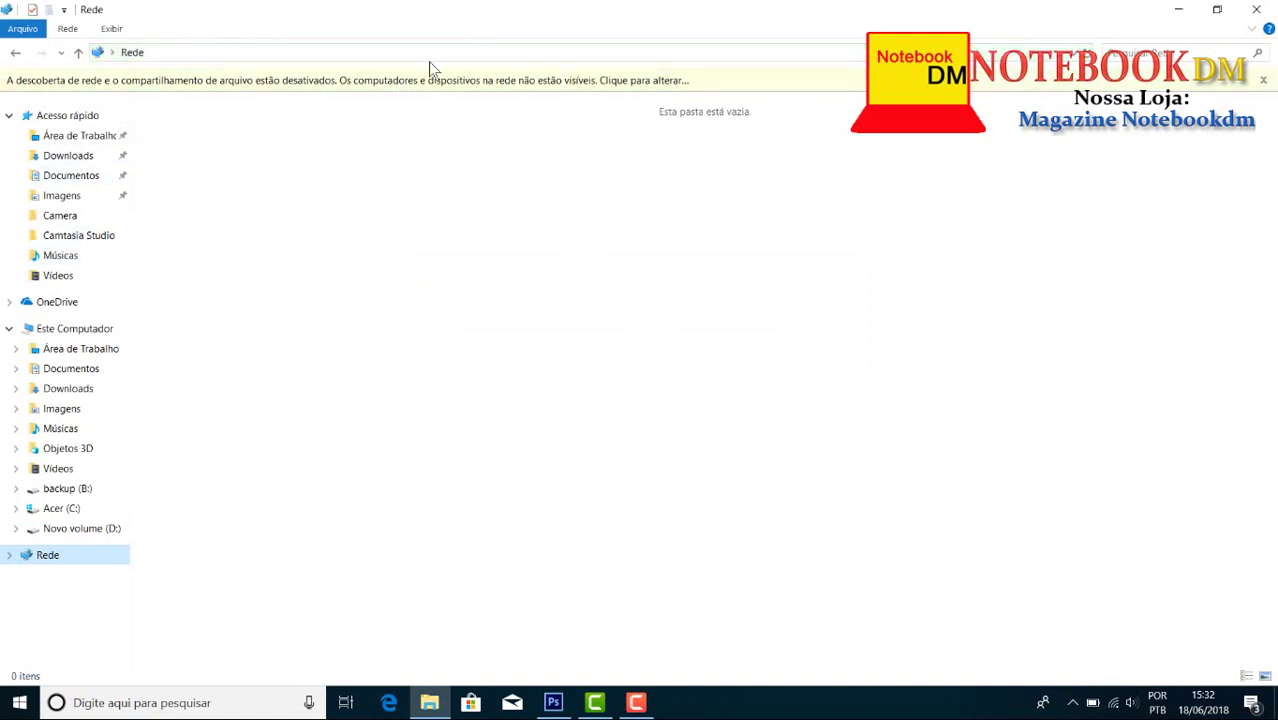
left_click(554, 81)
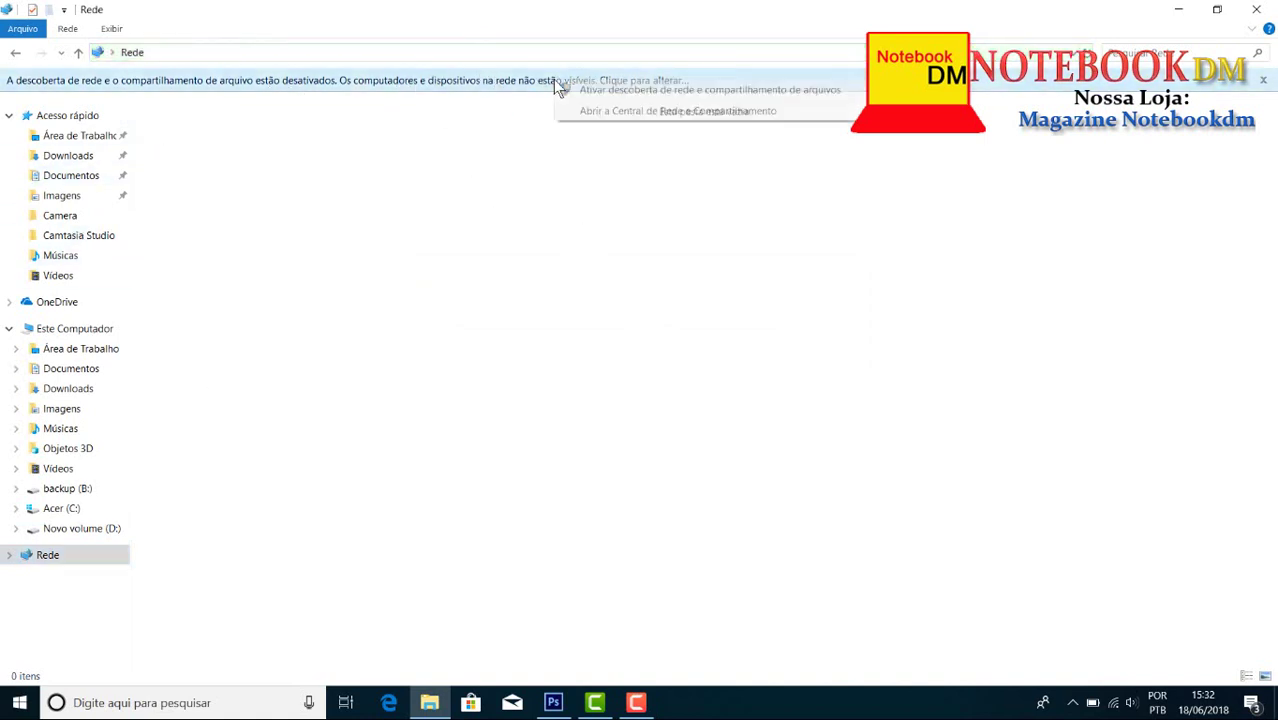
left_click(620, 92)
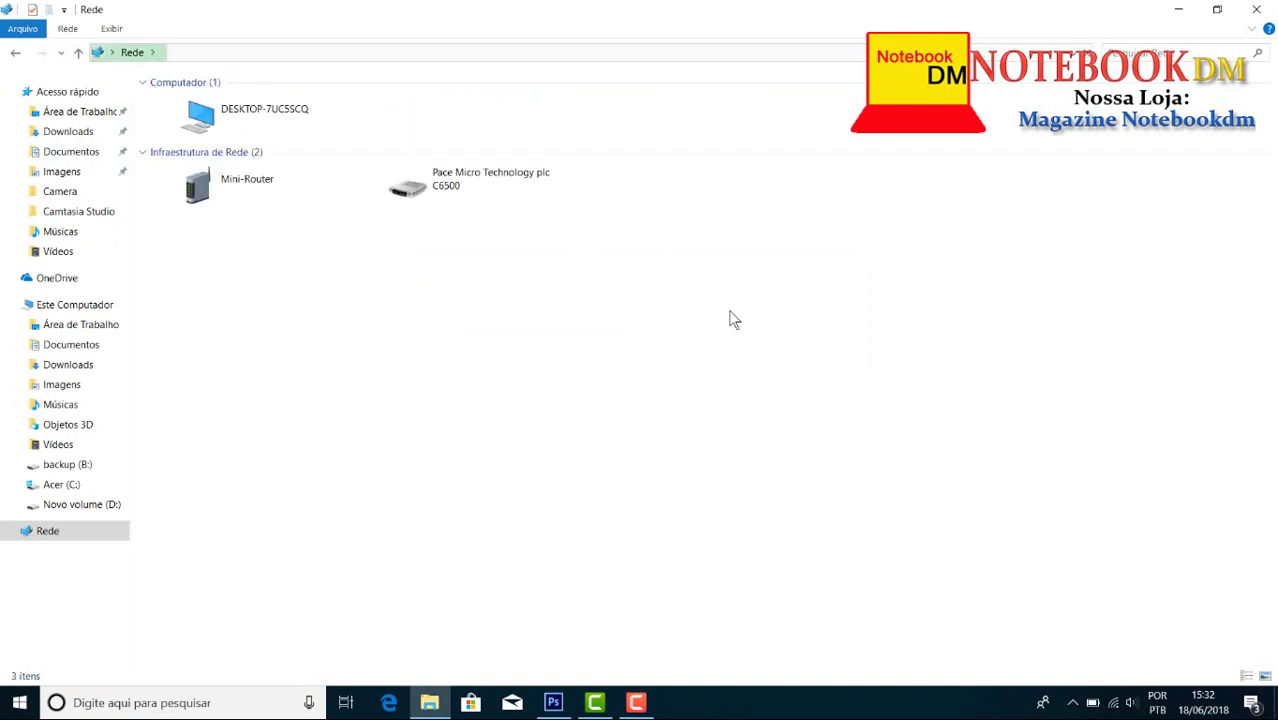
Open the shared Nova pasta on DESKTOP-7UC5SCQ and copy the file Rec 06-18-18 from it to the local desktop
double_click(296, 125)
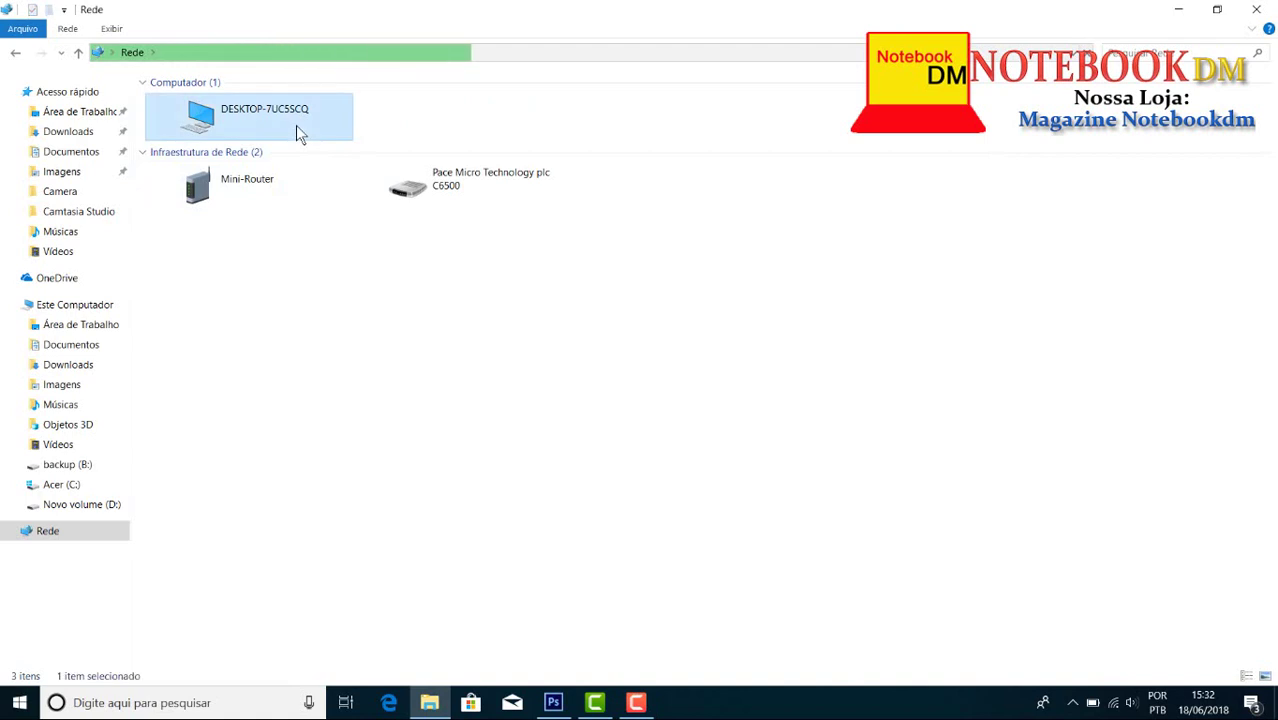
double_click(205, 110)
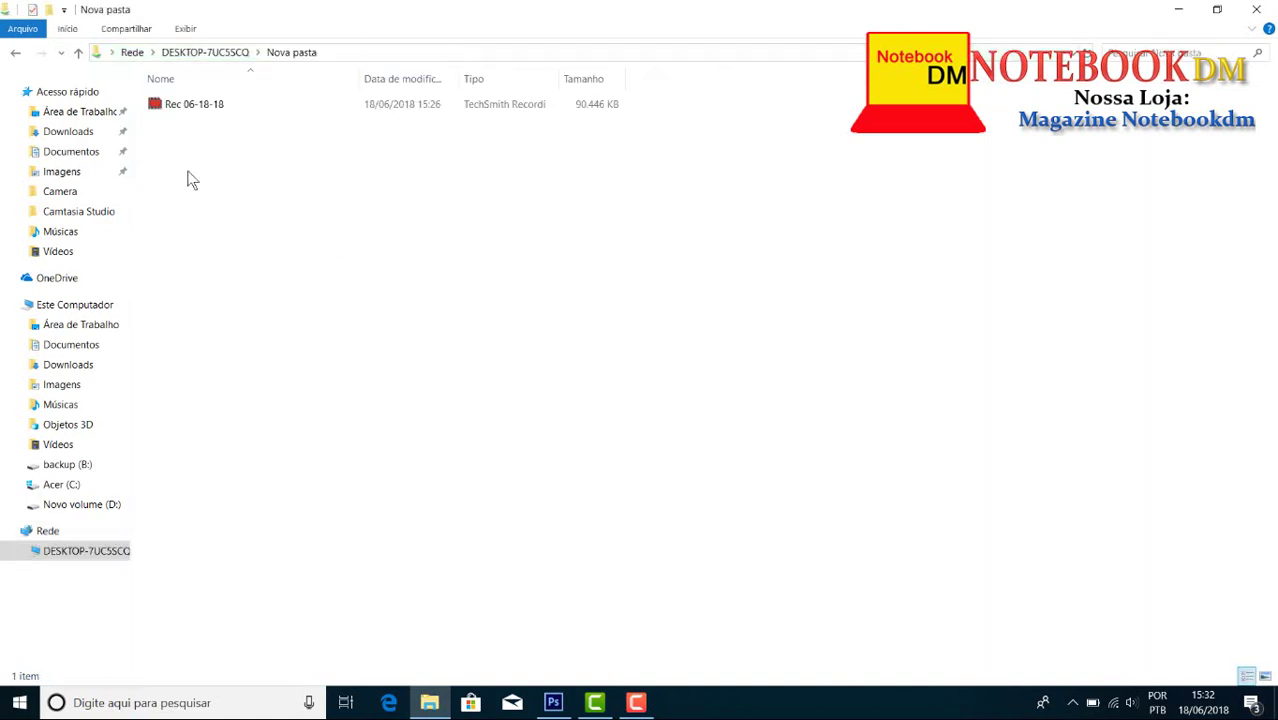
left_click(1217, 9)
left_click_drag(756, 208, 949, 98)
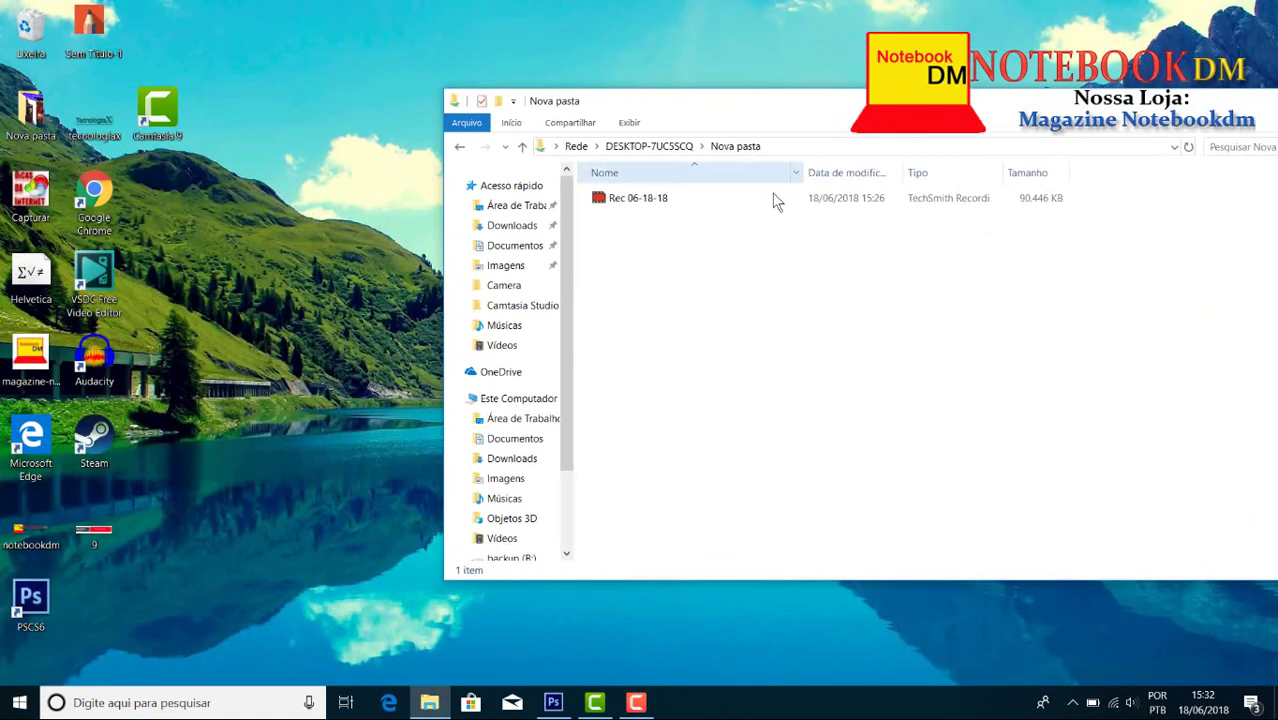
left_click_drag(694, 196, 741, 246)
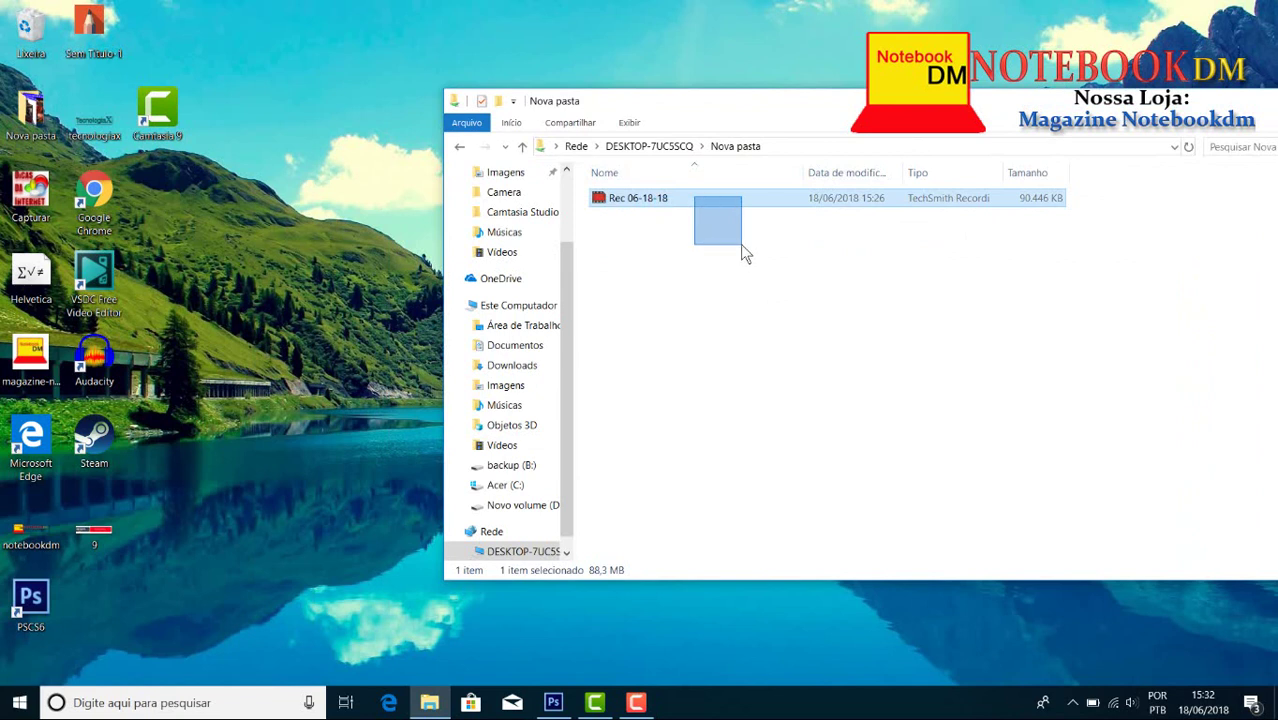
left_click_drag(658, 198, 293, 255)
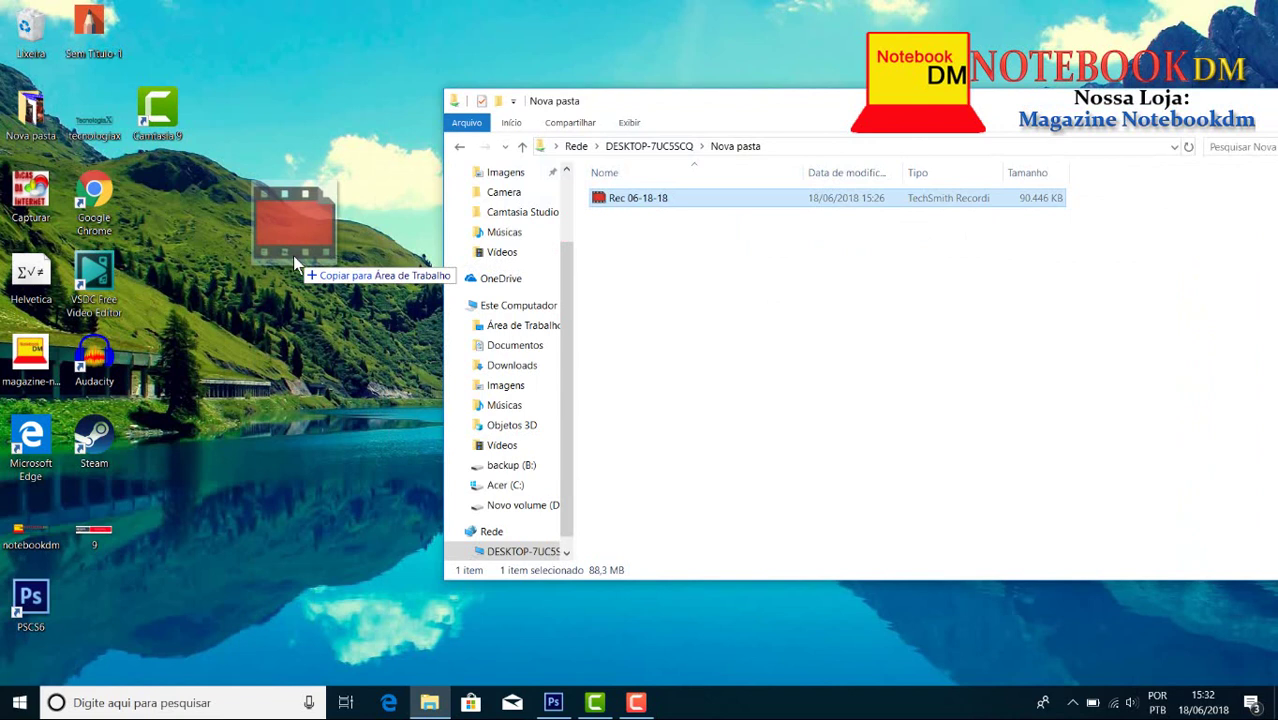
left_click_drag(293, 255, 293, 256)
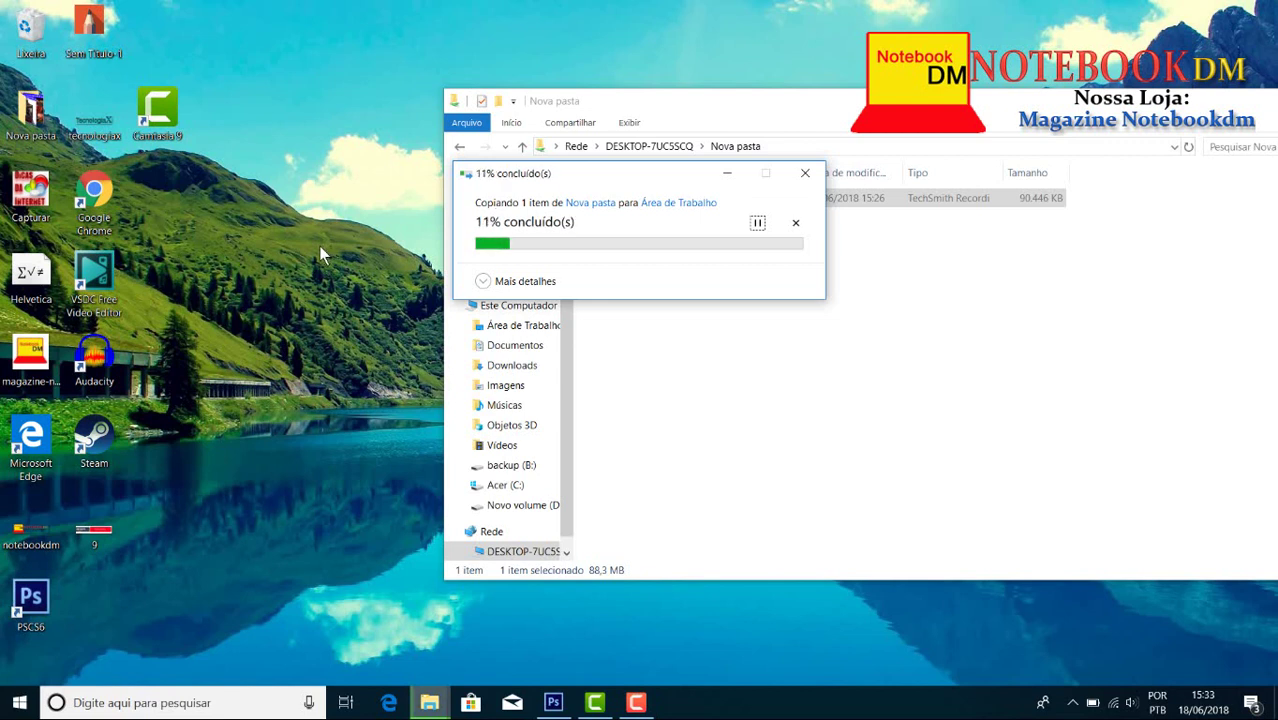
Open VSDC Free Video Editor, dismiss the Pró upgrade offer, and browse the desktop for content to import
left_click(95, 291)
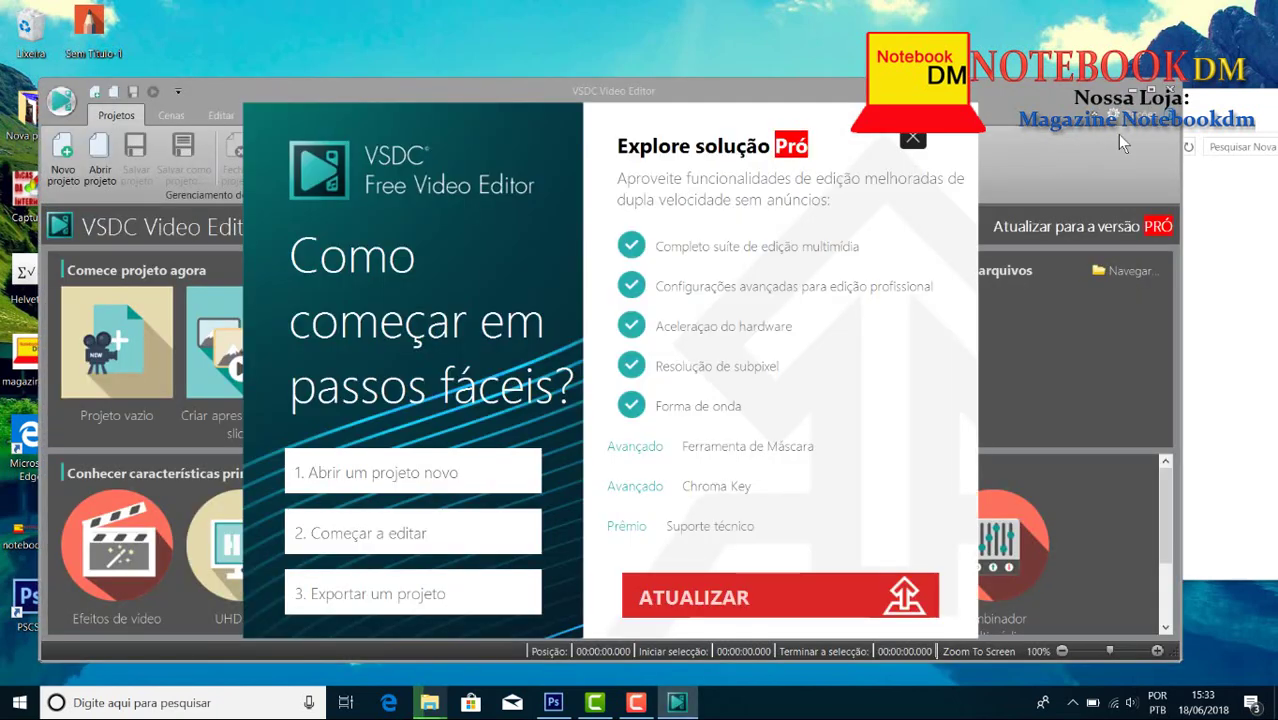
left_click(912, 138)
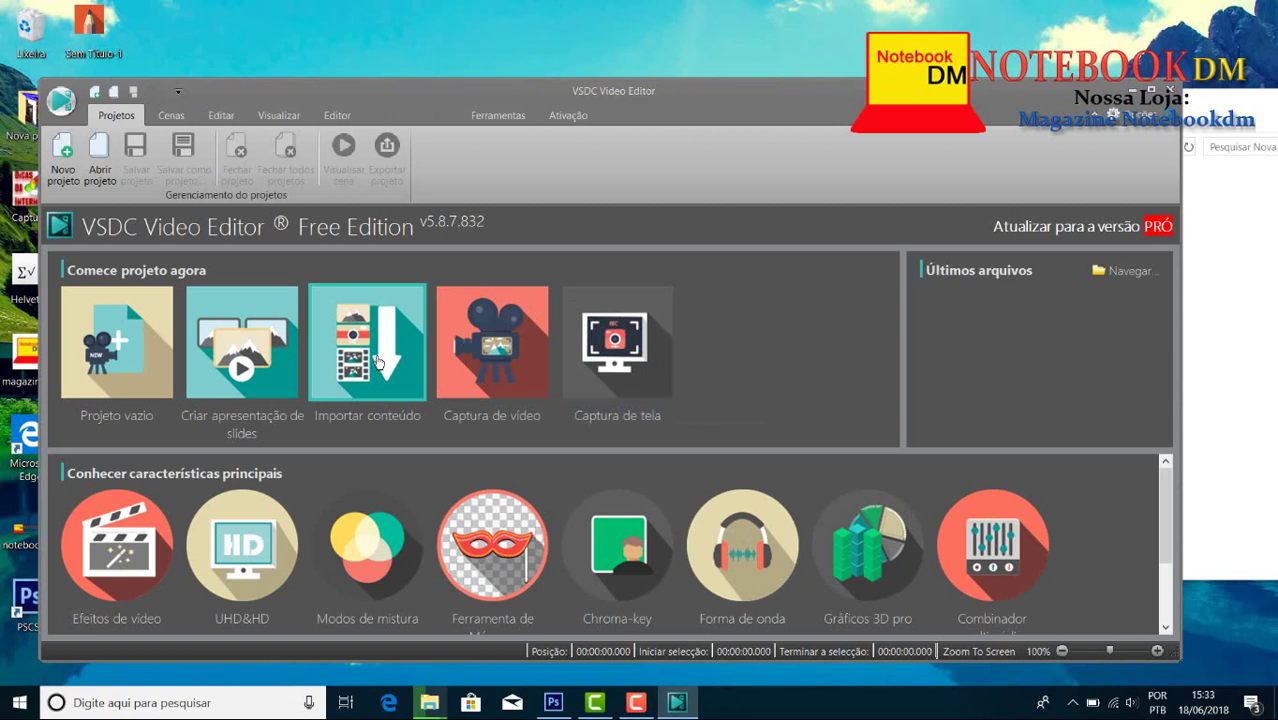
left_click(378, 362)
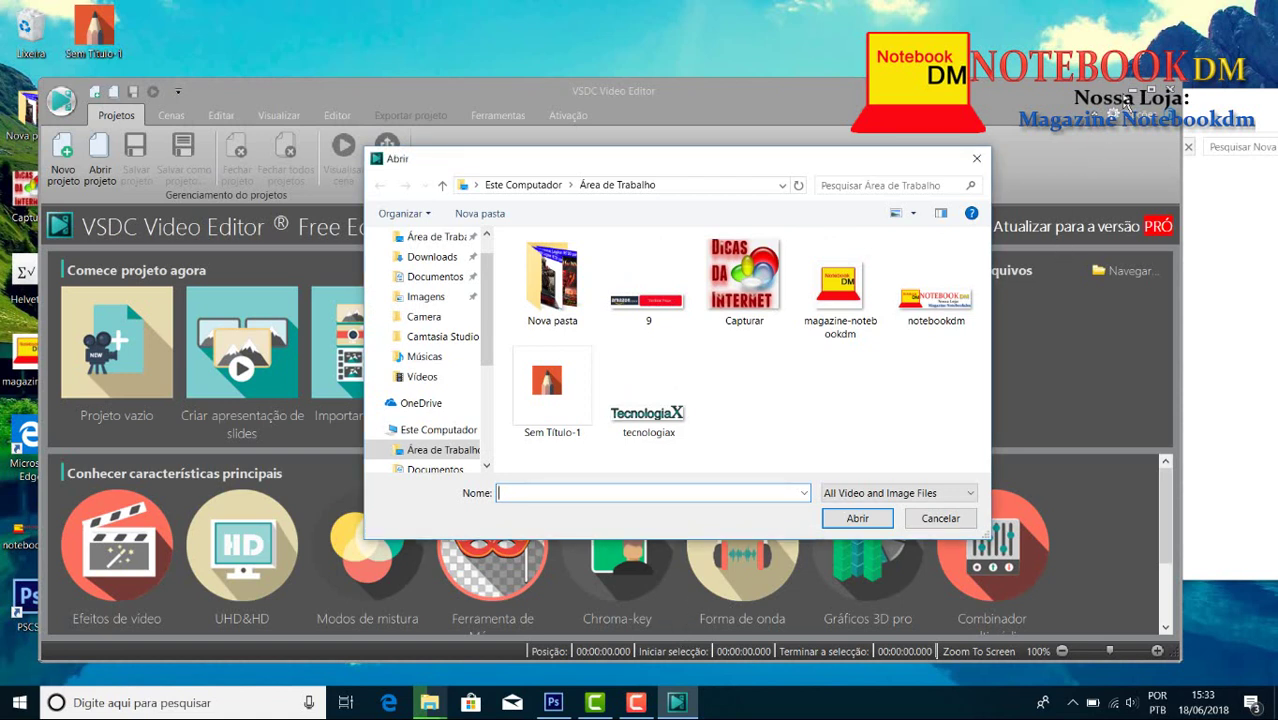
left_click(975, 160)
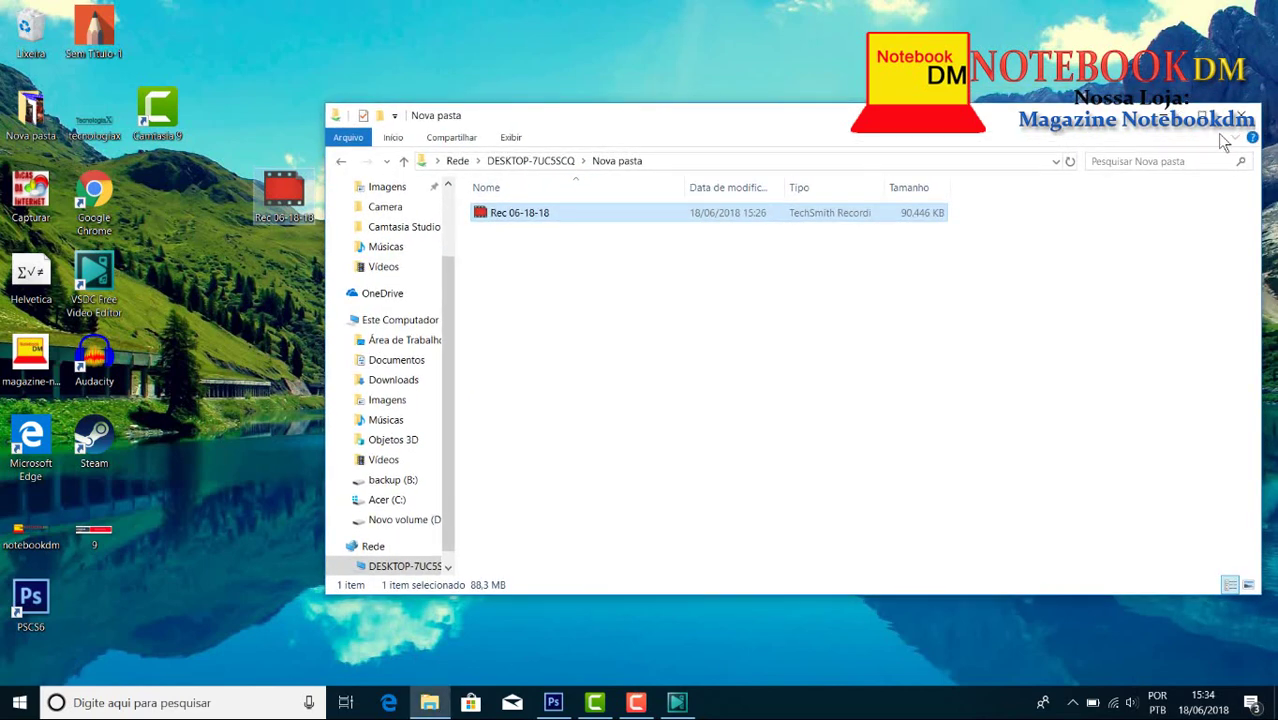
Close the shared folder window and import Rec 06-18-18 from the desktop into VSDC using the All Files filter, accepting the default project settings
left_click(1240, 116)
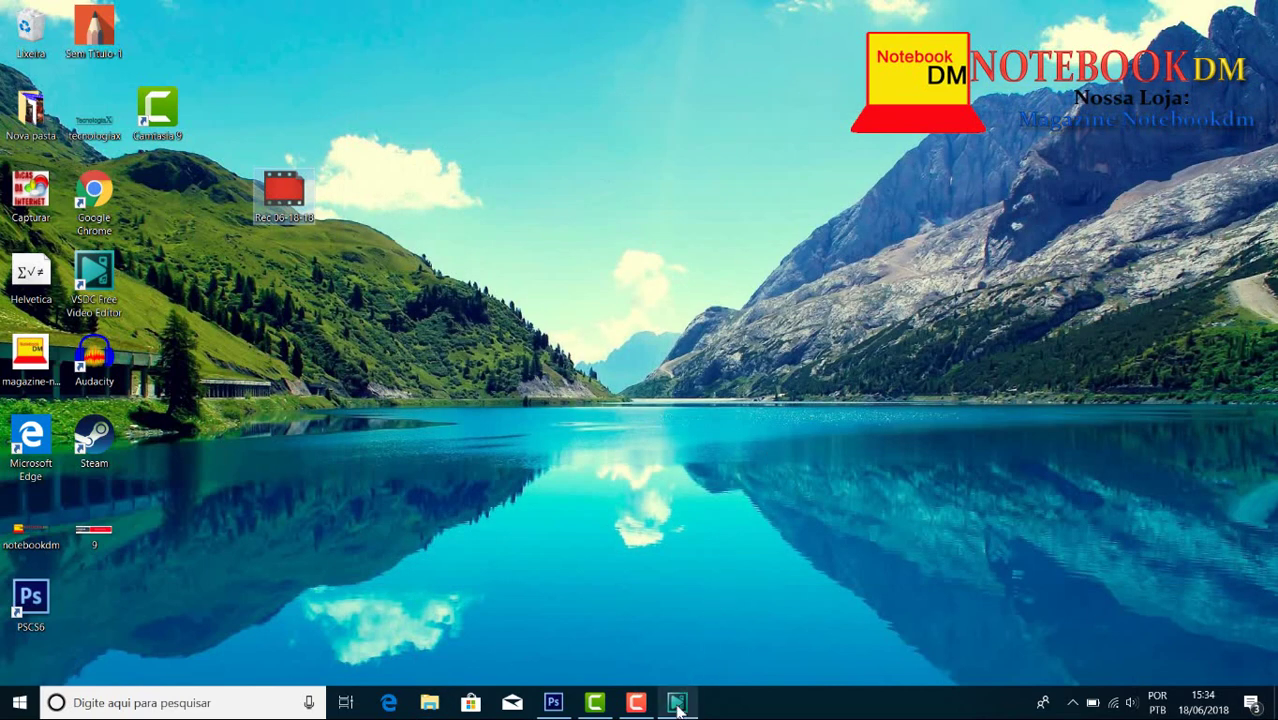
left_click(677, 703)
left_click(362, 362)
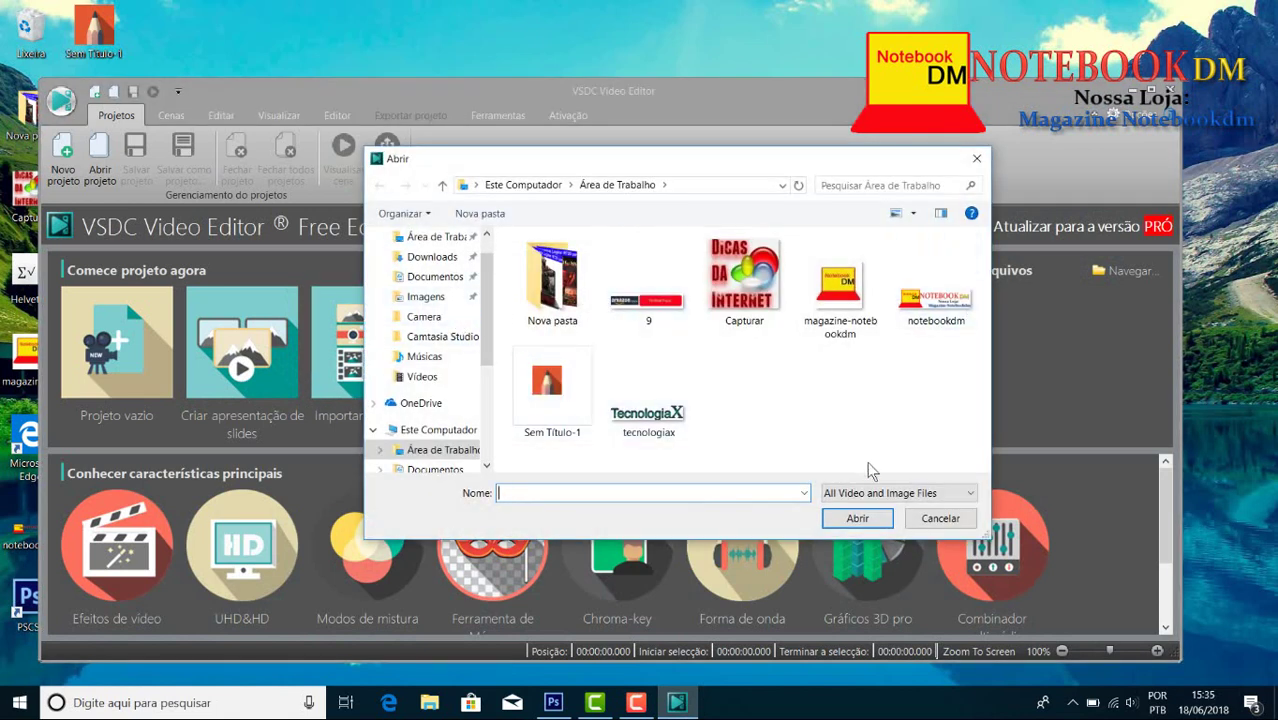
left_click(912, 495)
left_click(882, 477)
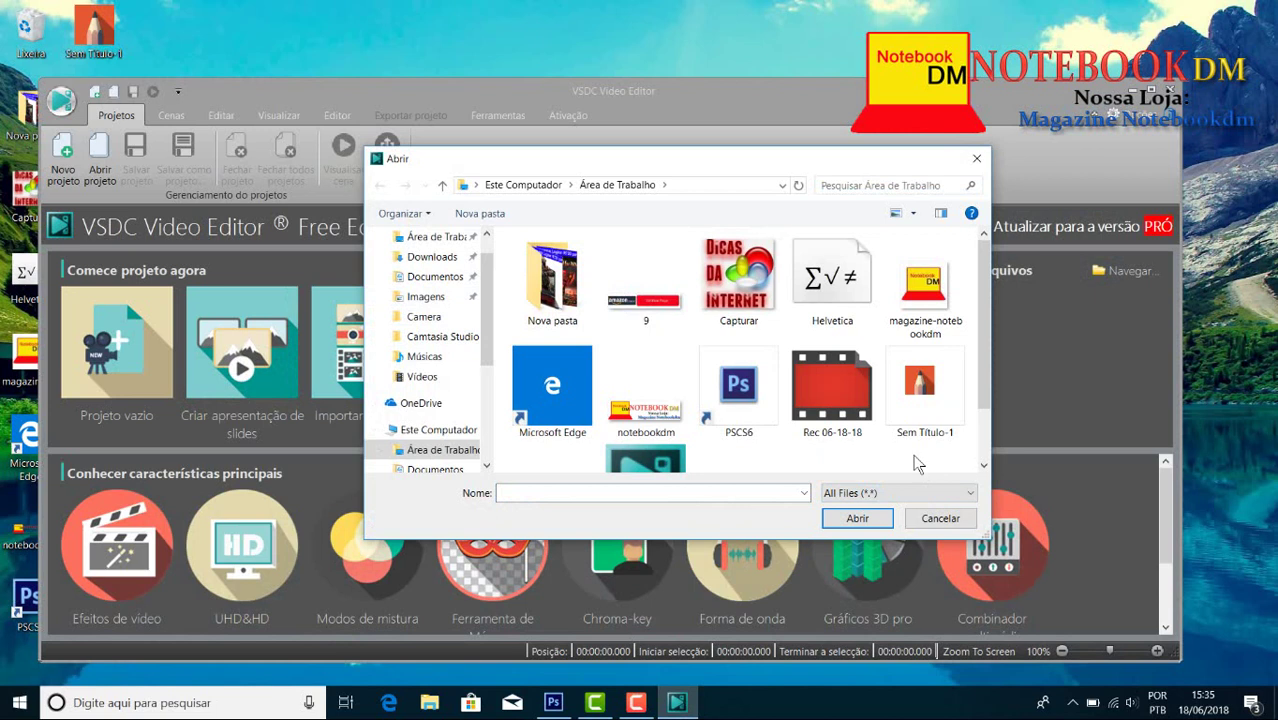
left_click(832, 385)
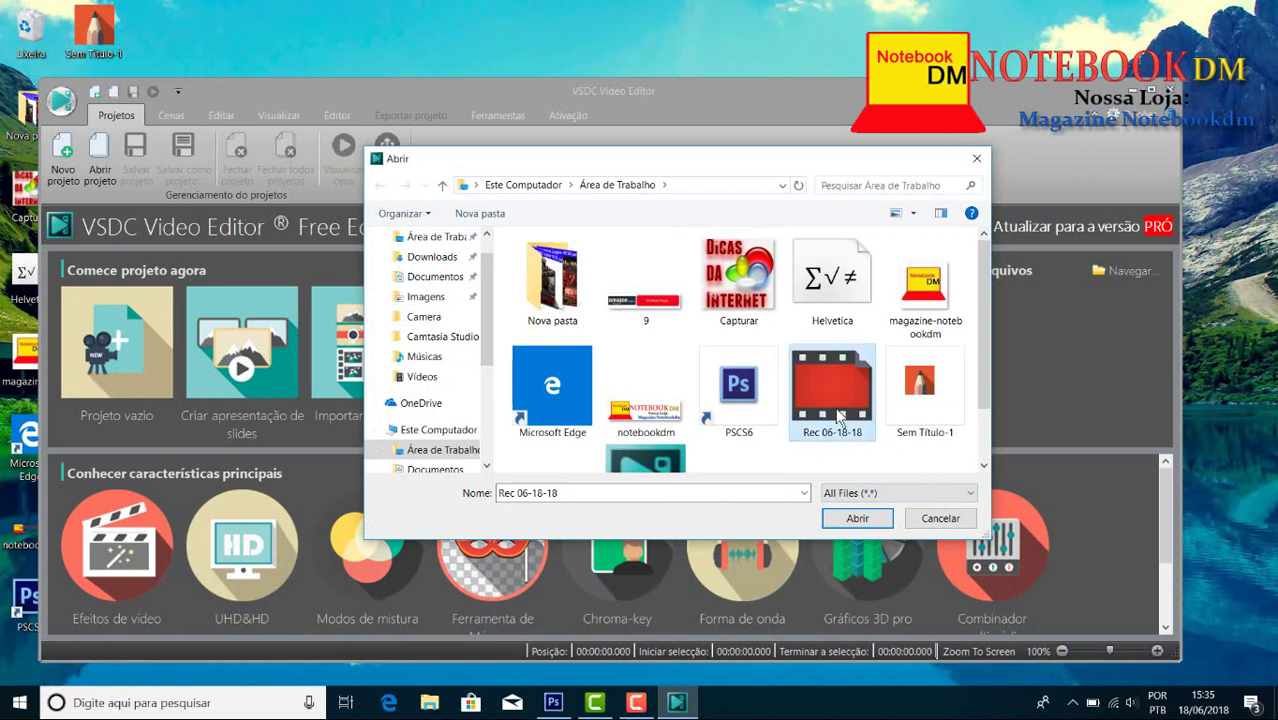
left_click(857, 519)
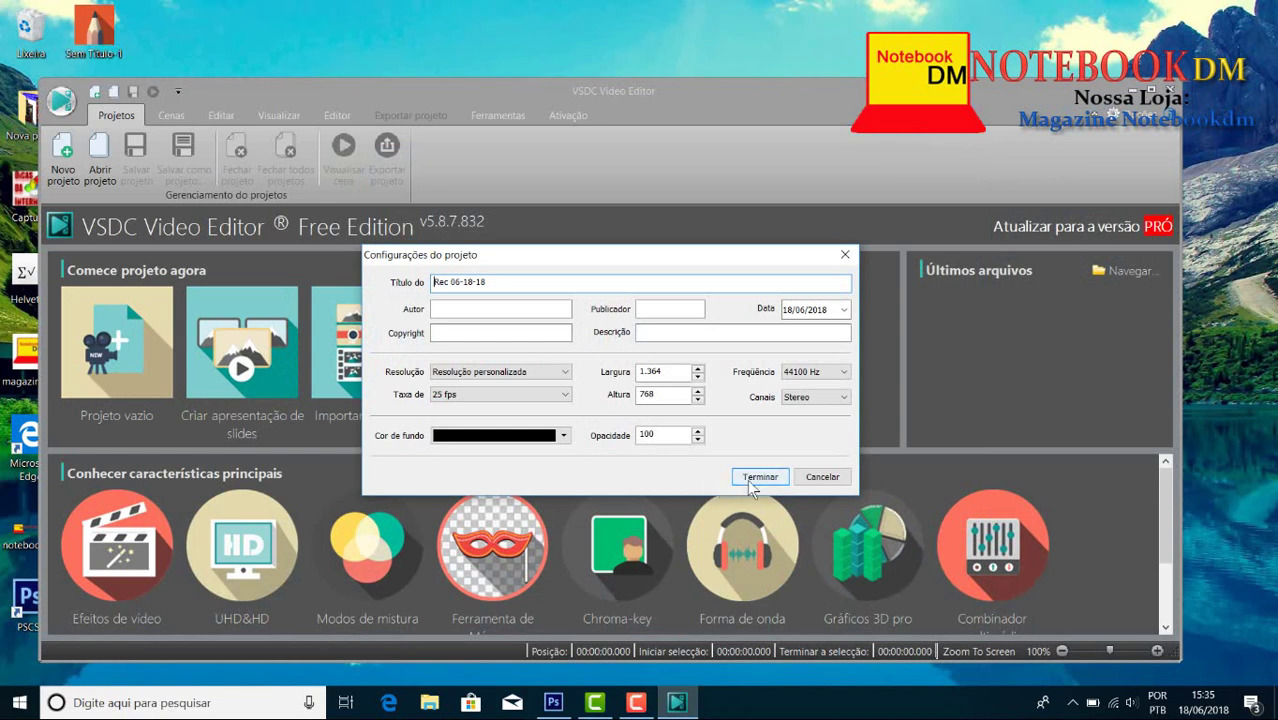
left_click(752, 478)
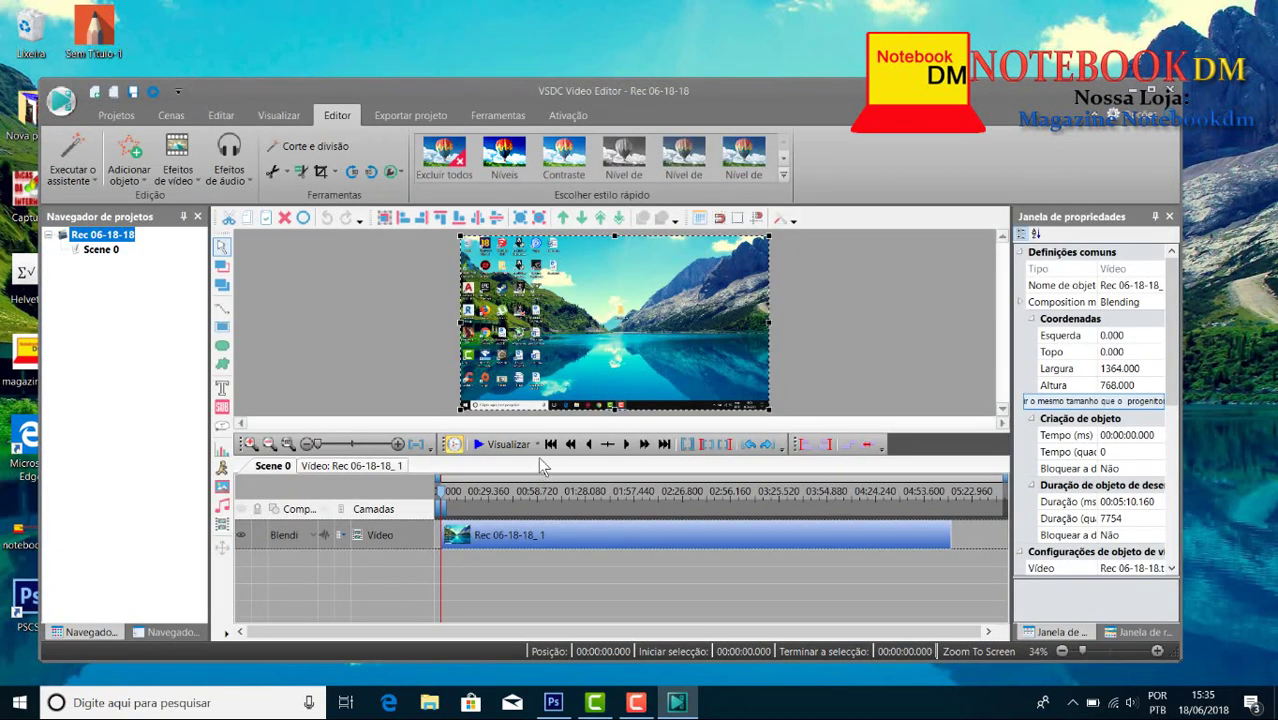
Preview the imported recording full screen, skip forward through it, pause at 01:45, and leave full screen
left_click(1151, 92)
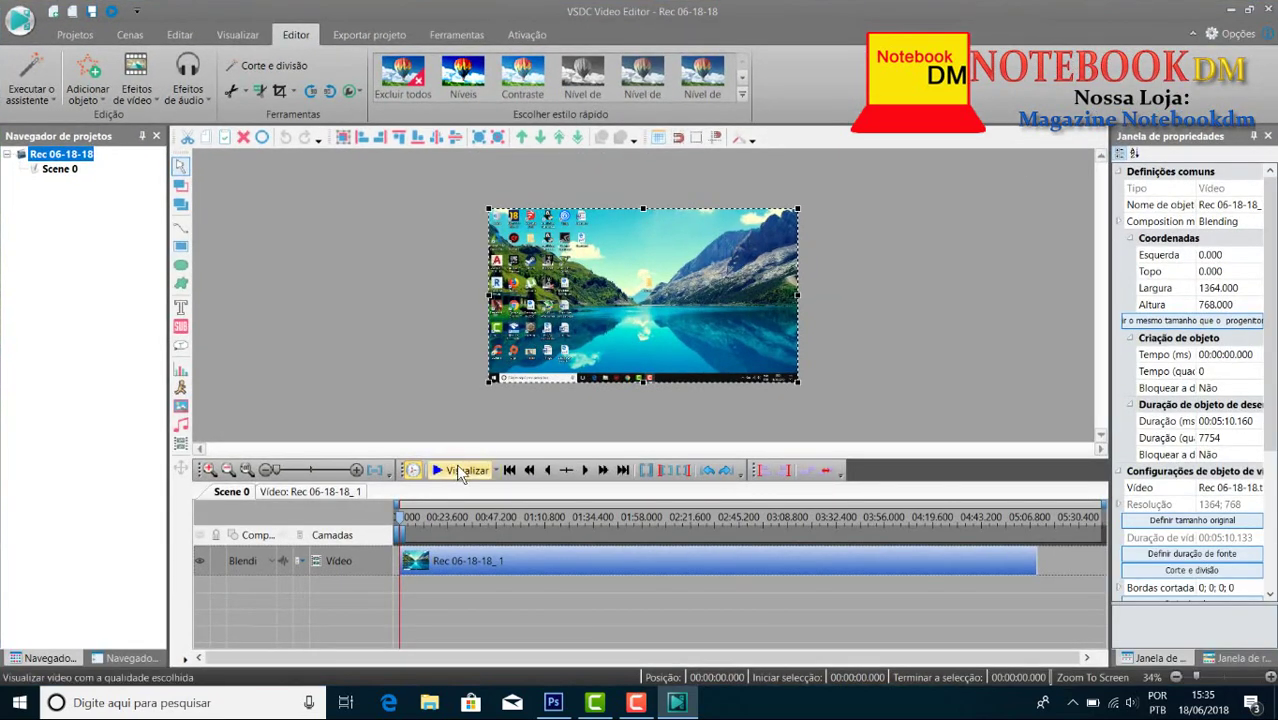
left_click(466, 471)
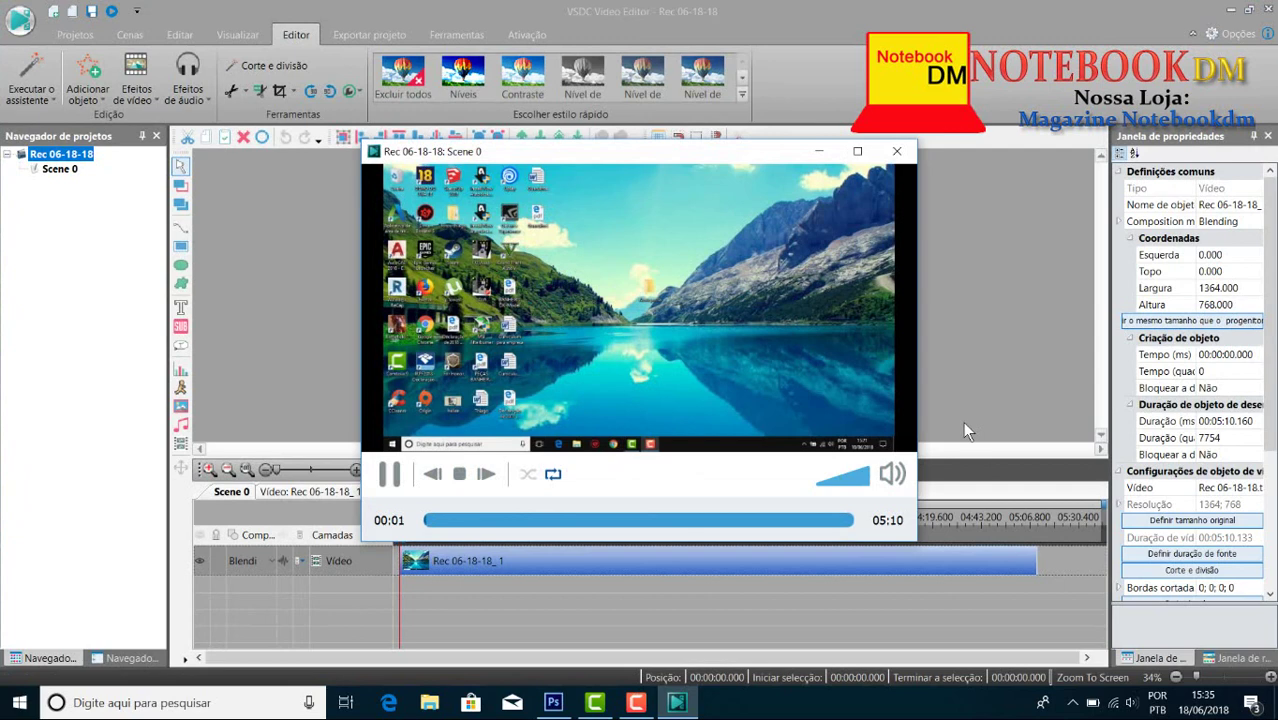
left_click(857, 151)
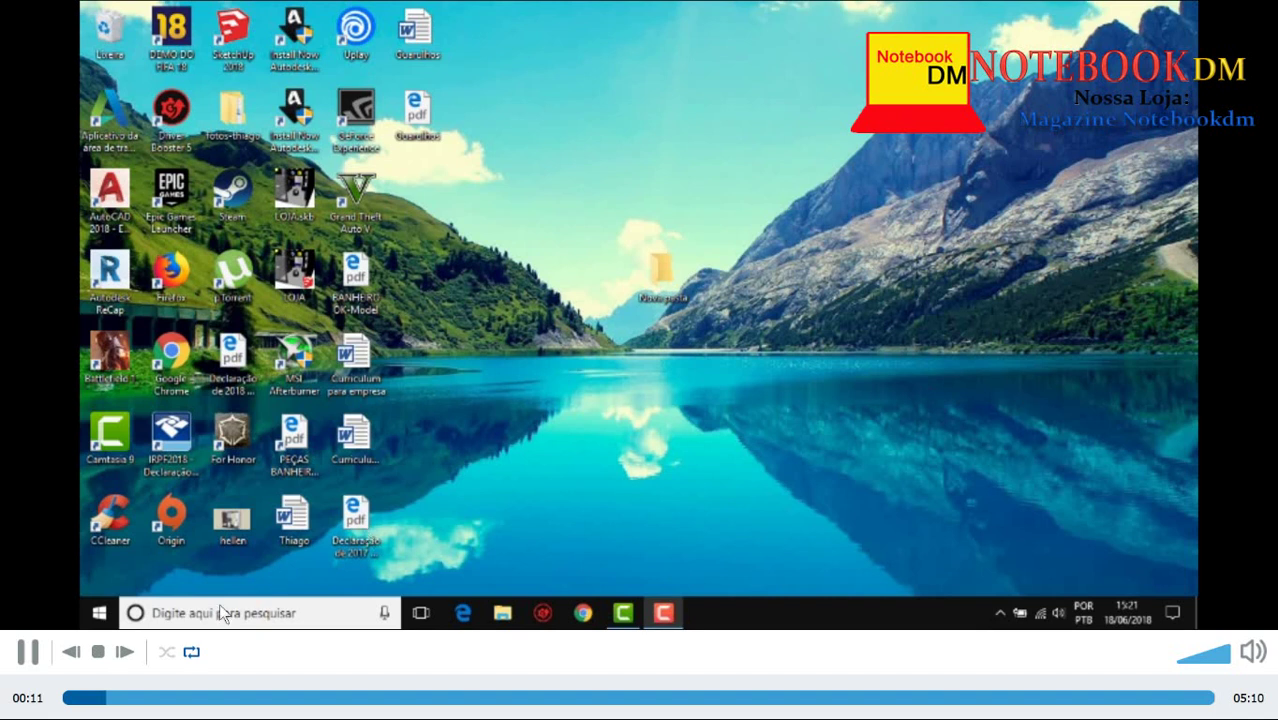
left_click(138, 698)
left_click_drag(170, 706, 298, 708)
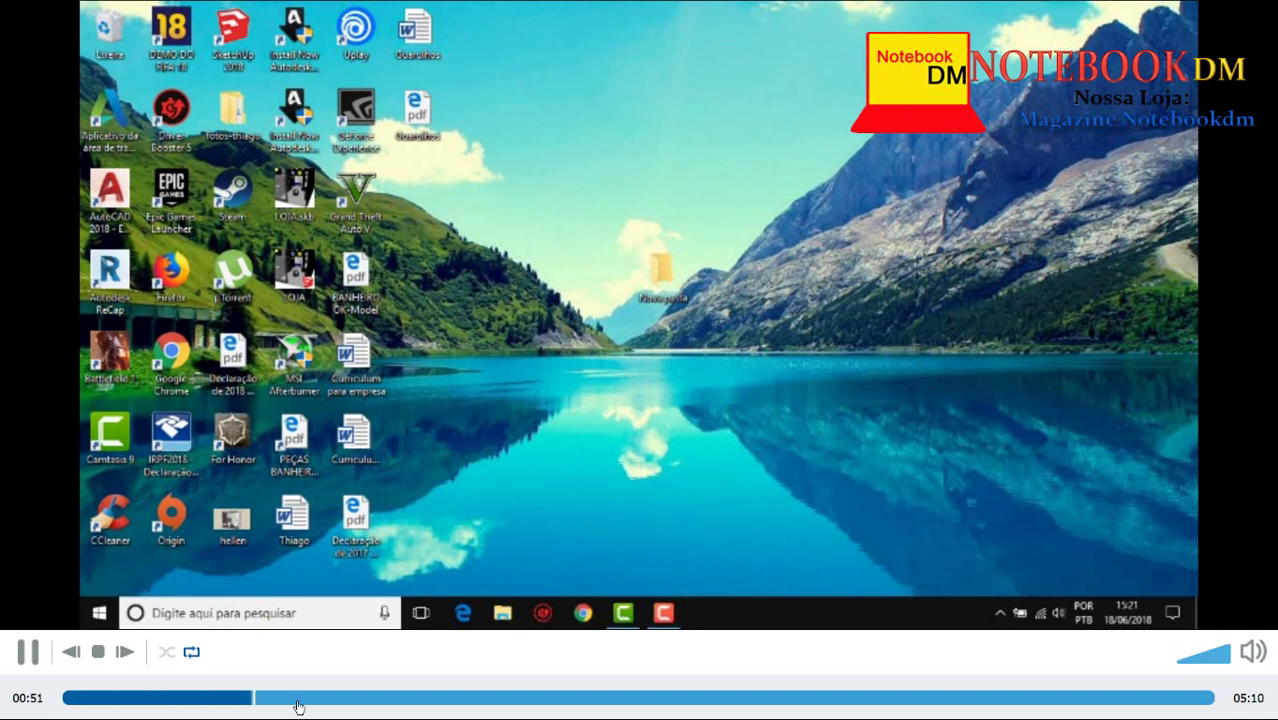
left_click(318, 703)
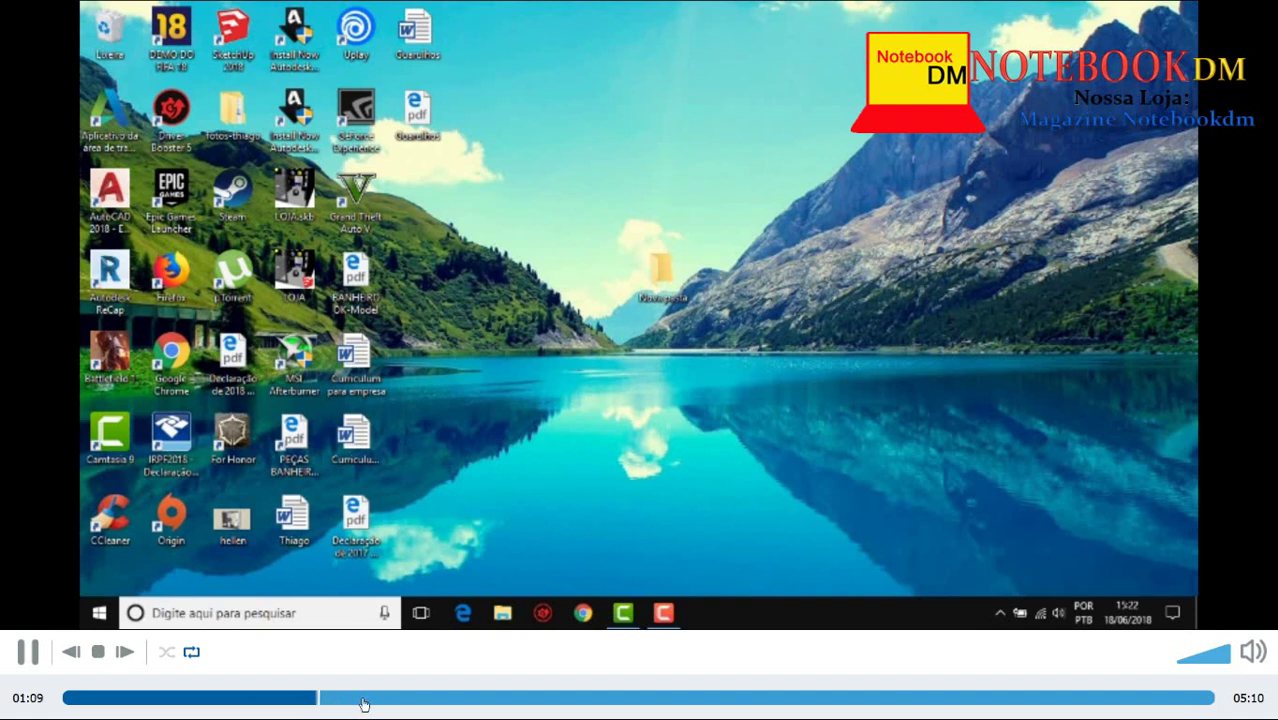
left_click(408, 704)
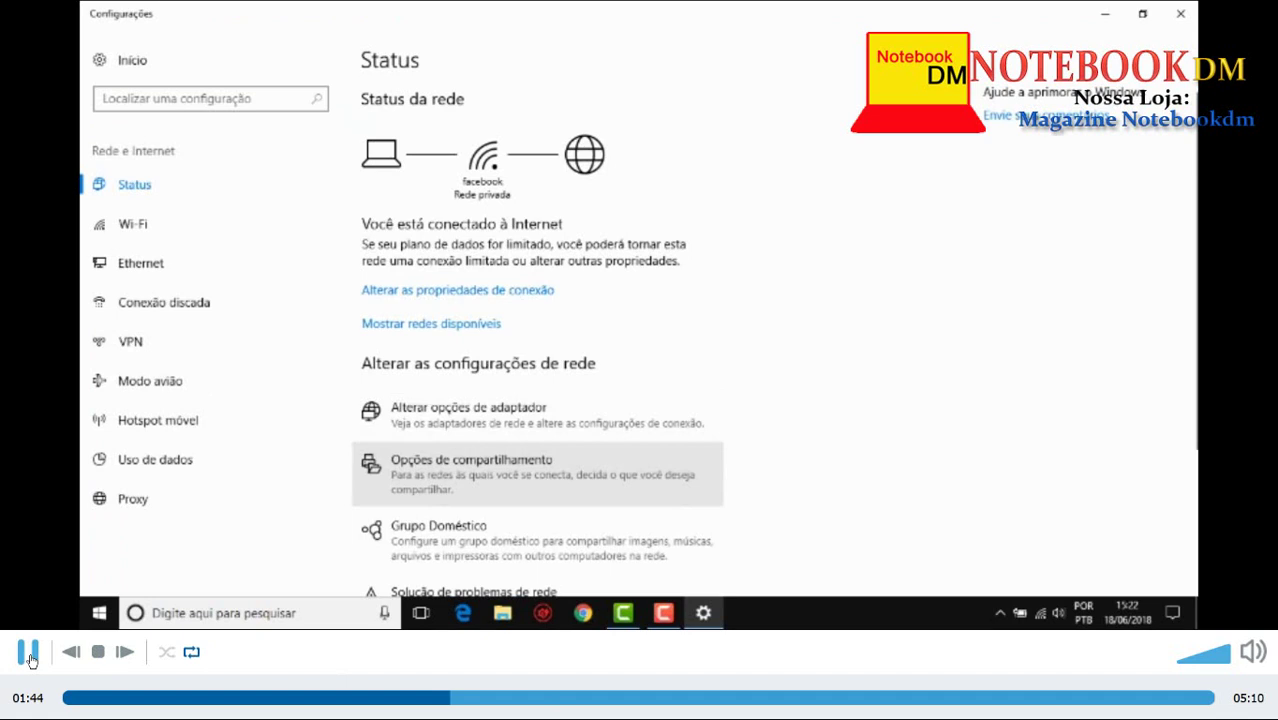
left_click(30, 660)
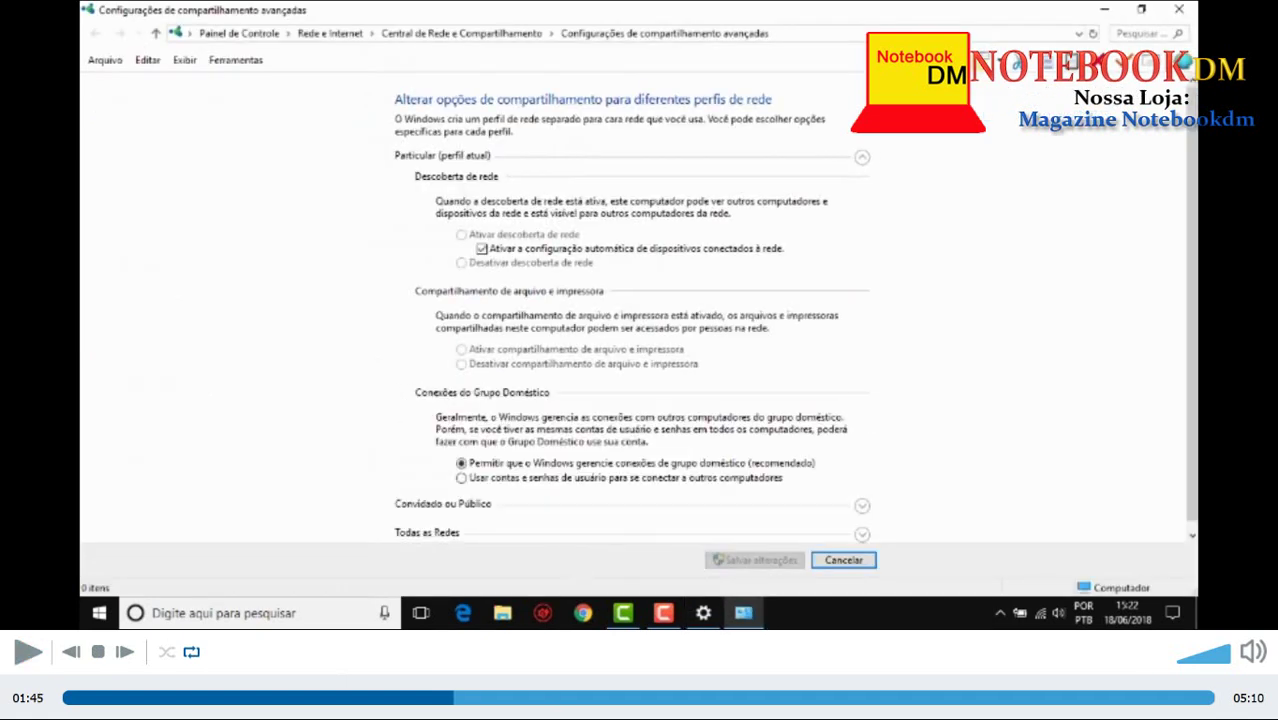
key("Escape")
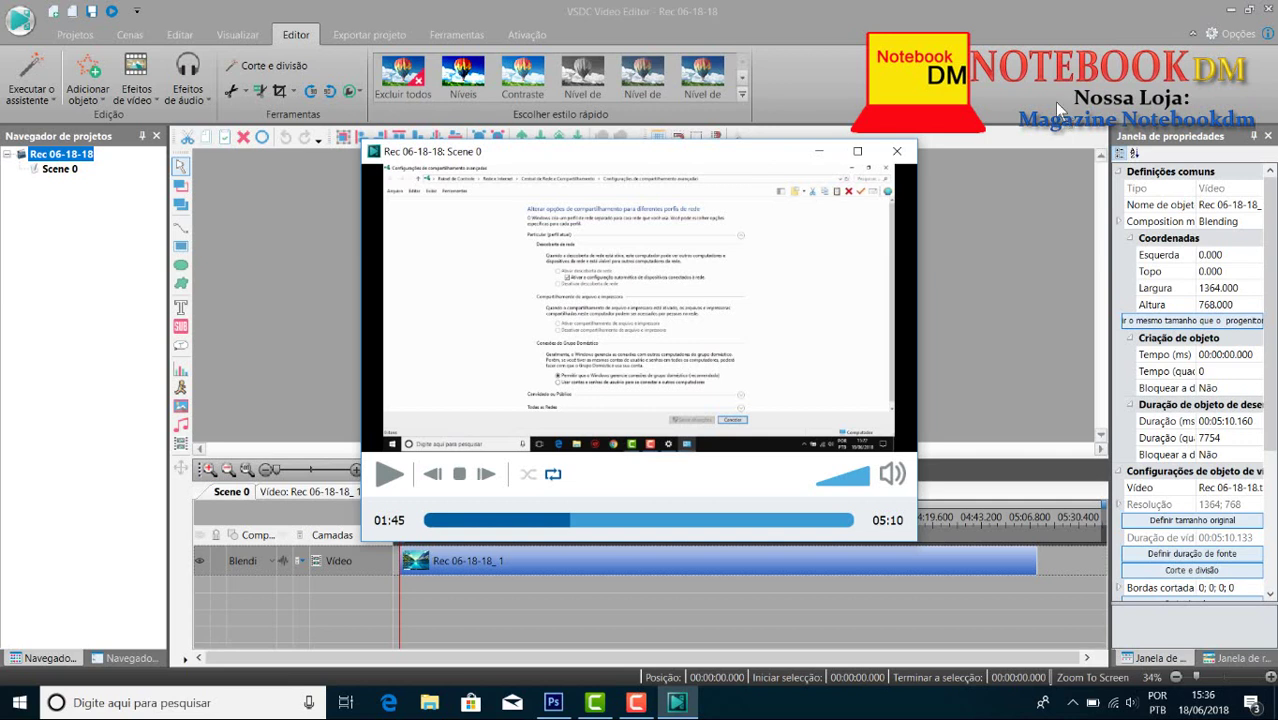
left_click(636, 702)
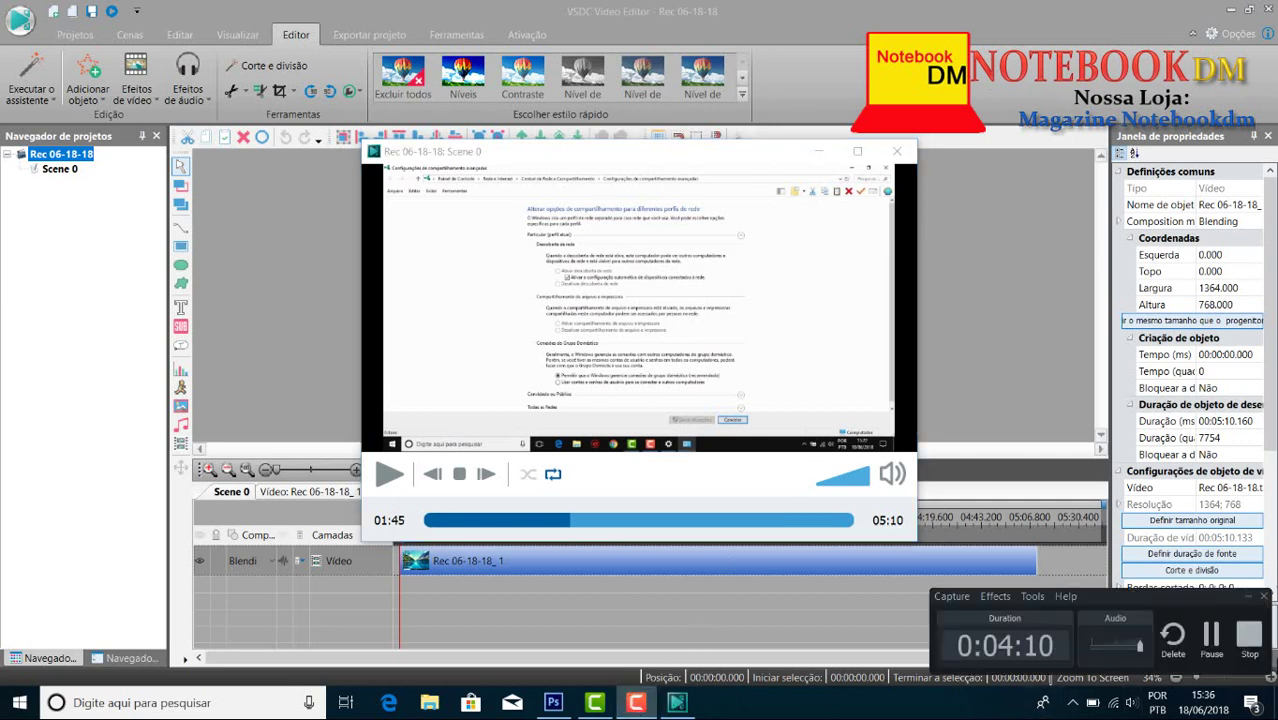